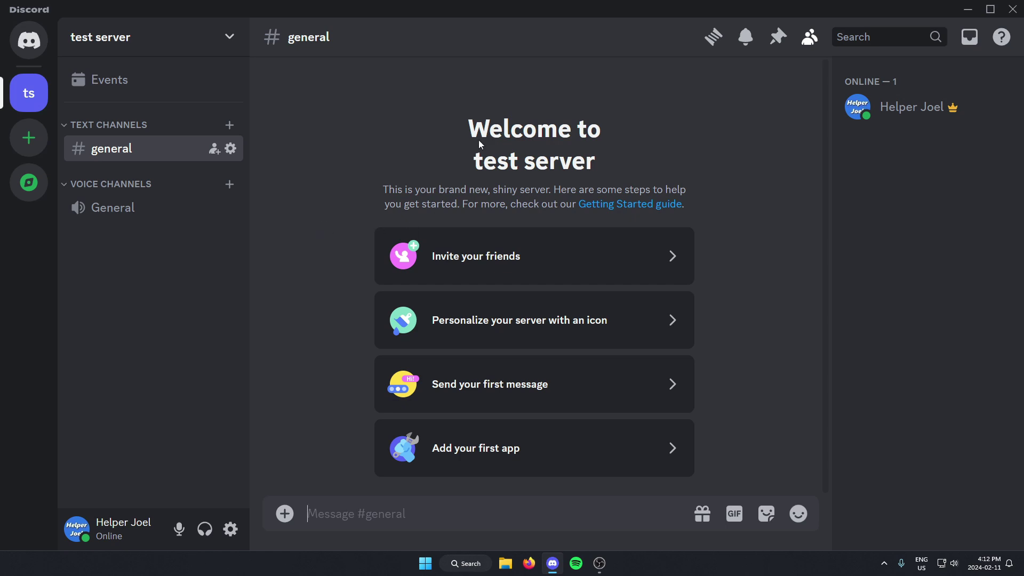
Start a new text channel under TEXT CHANNELS in test server
click(229, 125)
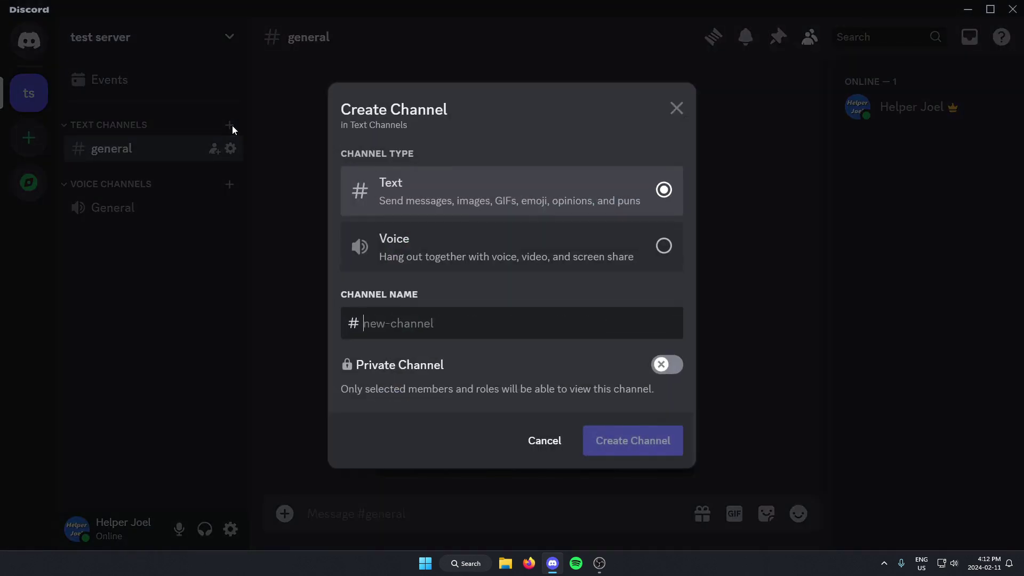
Create a text channel named 'verify'
click(424, 321)
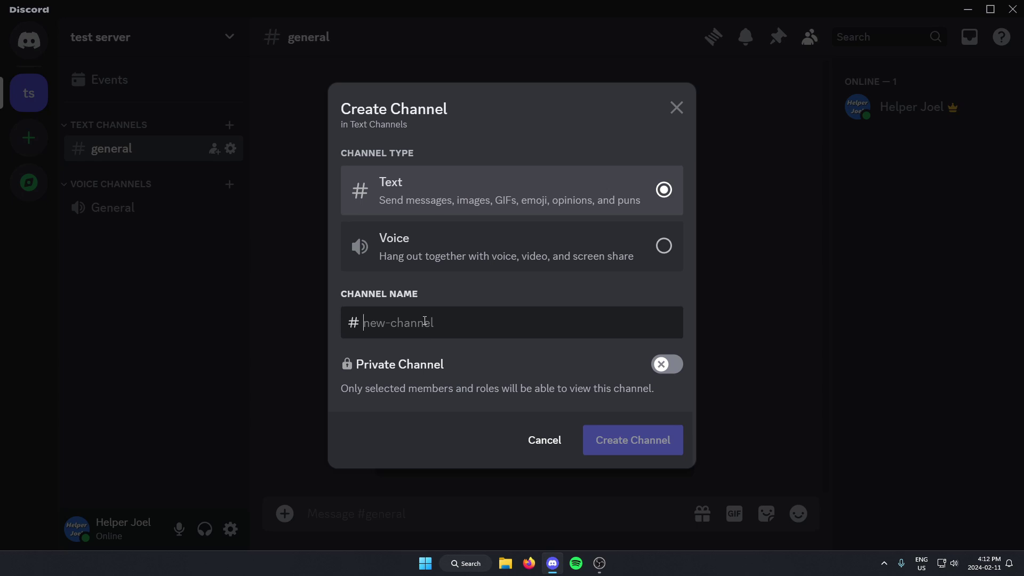
text(verify)
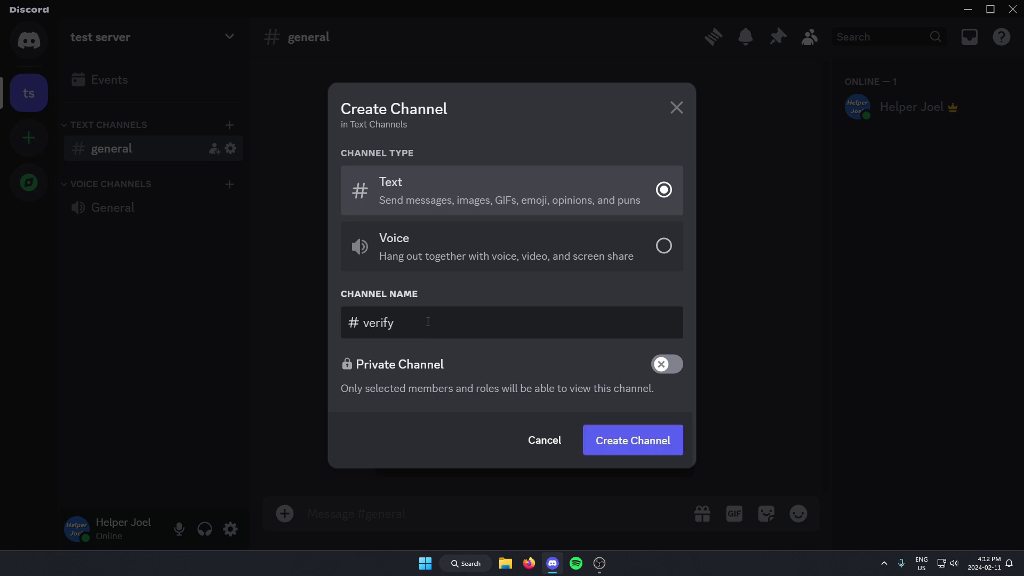
click(646, 450)
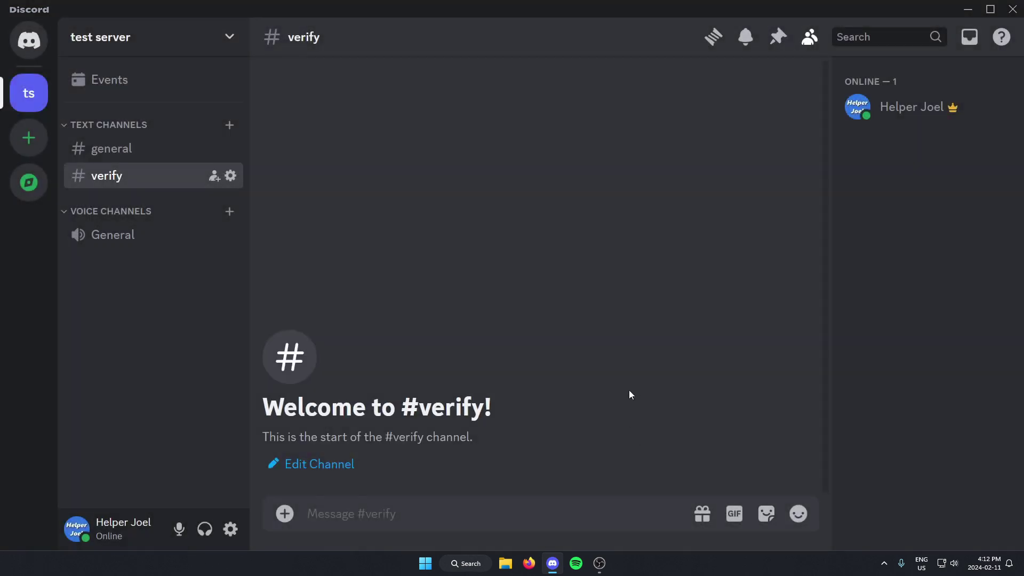
Open the Edit Channel settings for #verify
click(231, 176)
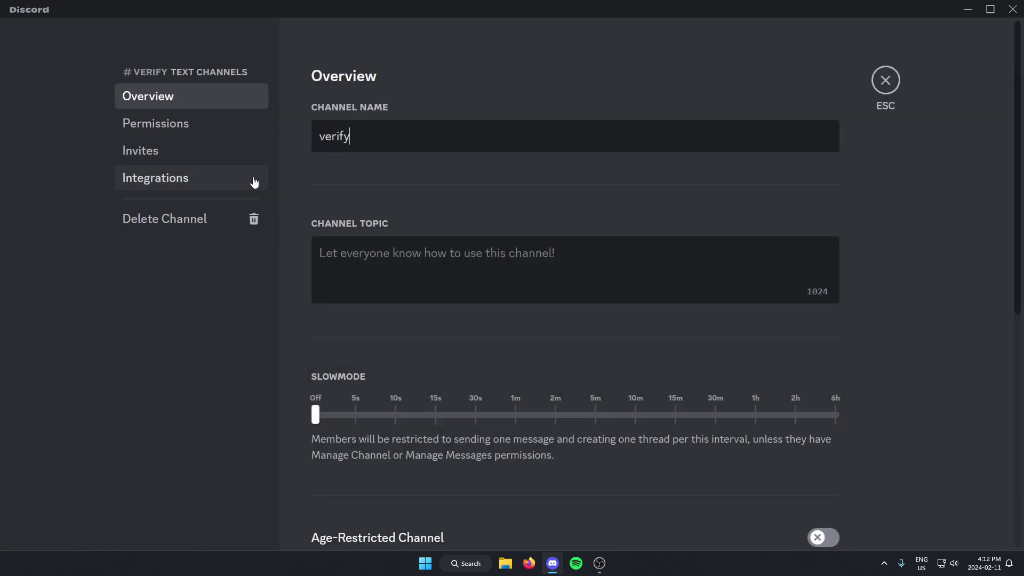
click(181, 135)
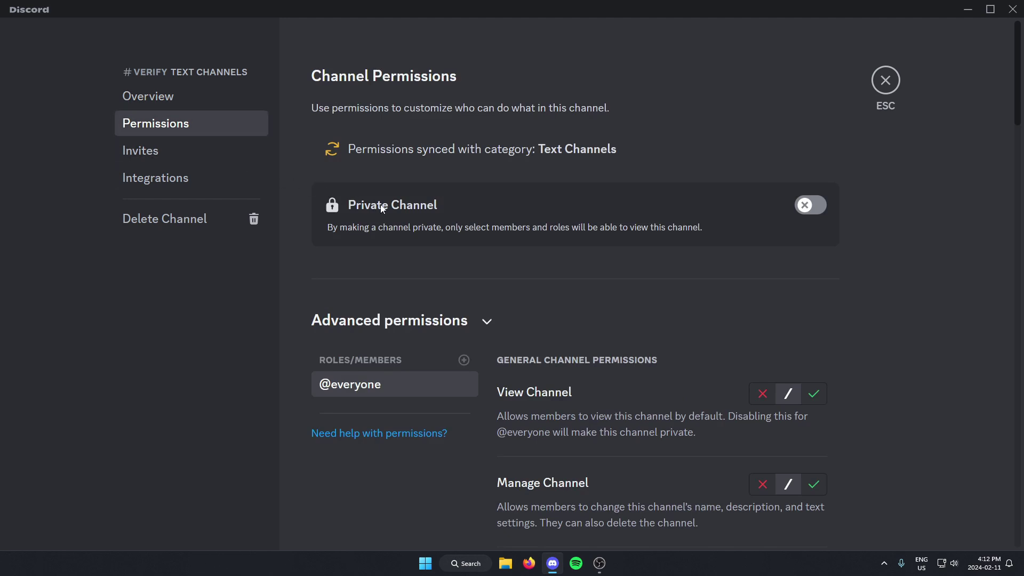
scroll(456, 228, down, 1)
scroll(419, 268, down, 2)
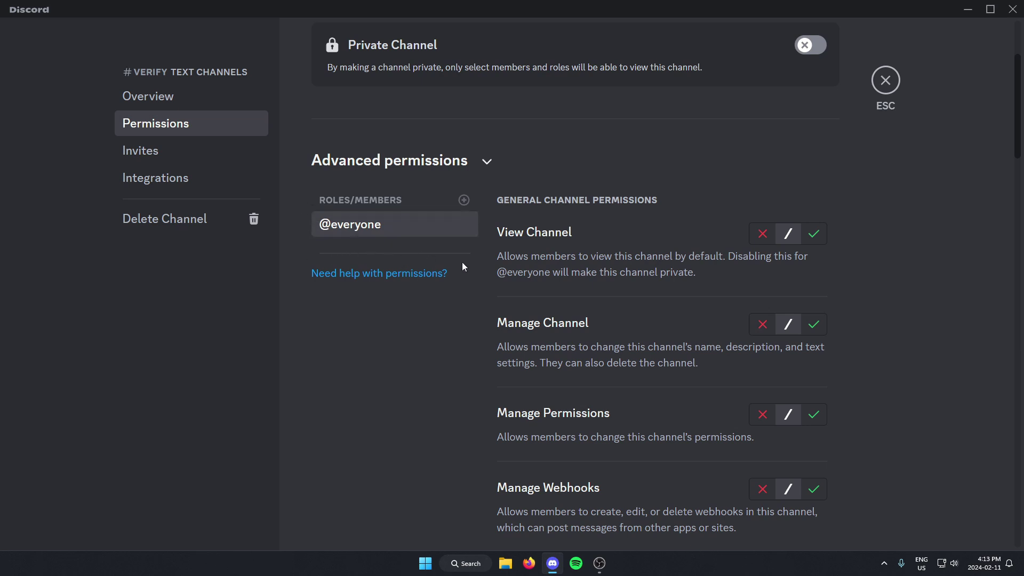
click(814, 238)
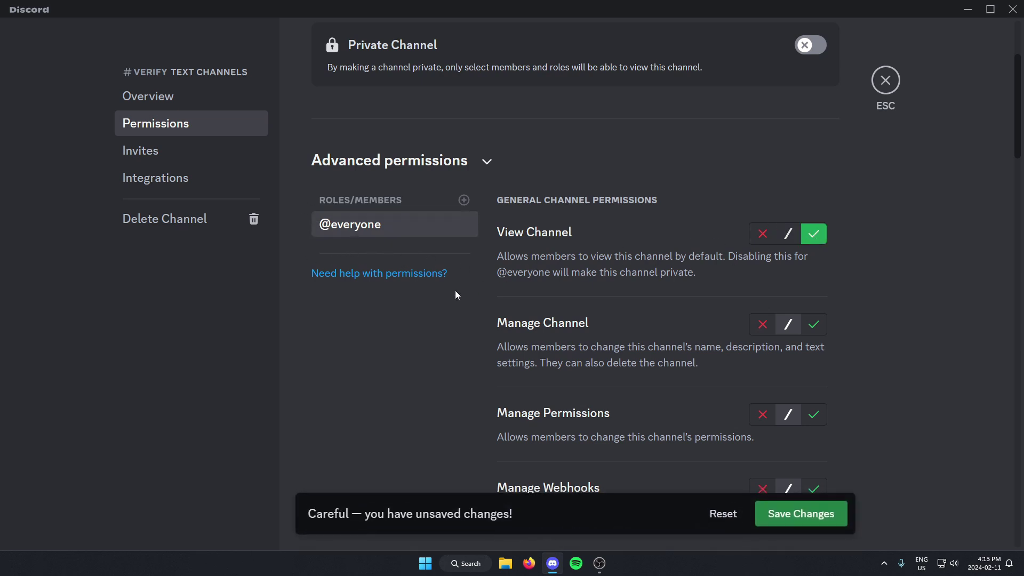
scroll(456, 293, down, 5)
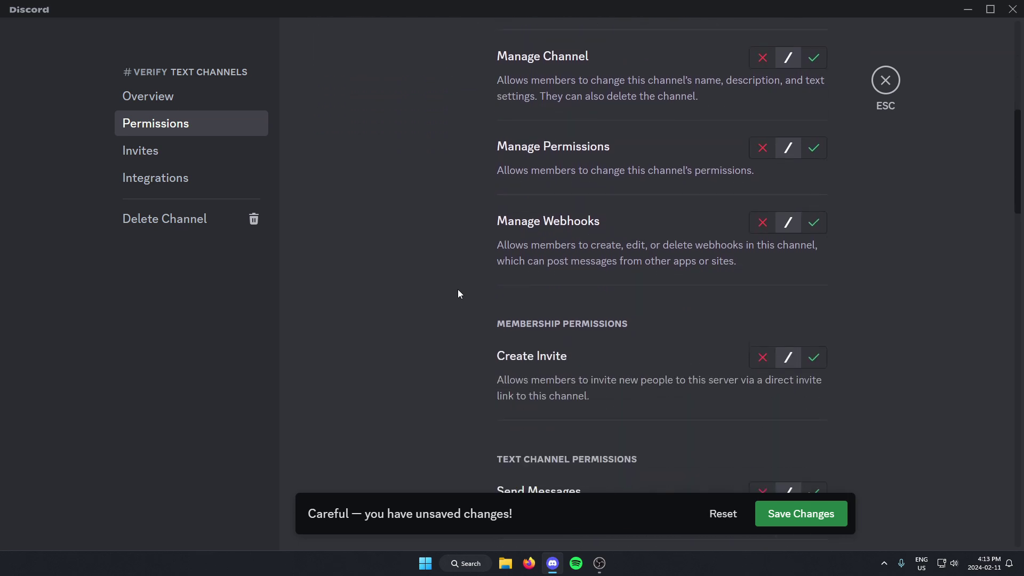
scroll(457, 289, down, 4)
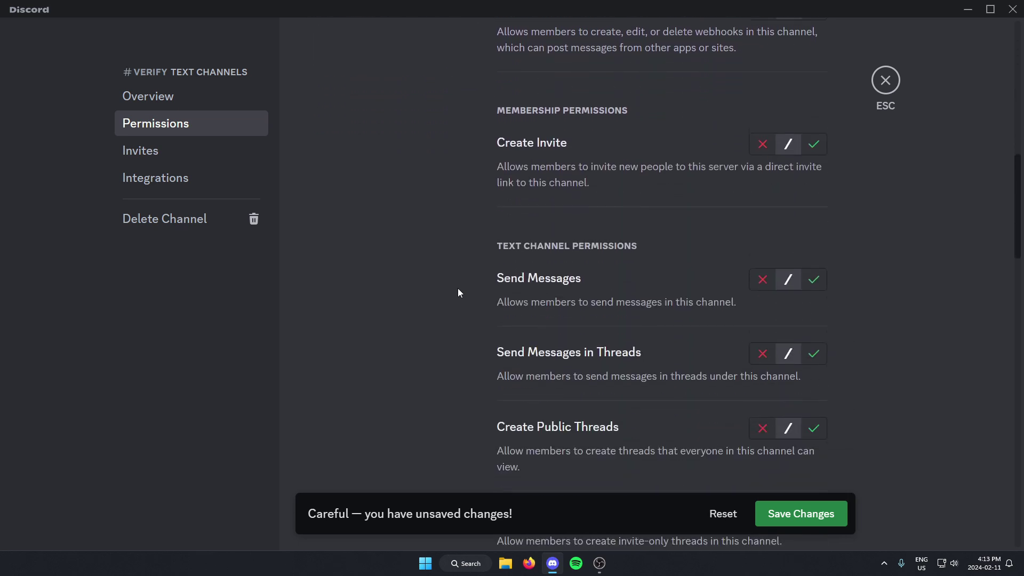
scroll(457, 292, down, 8)
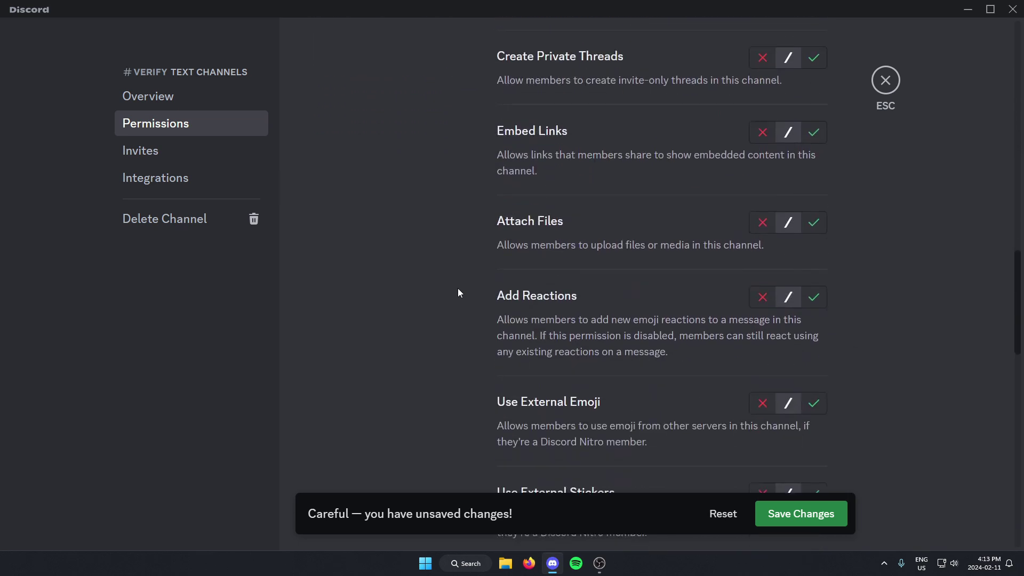
scroll(457, 292, down, 9)
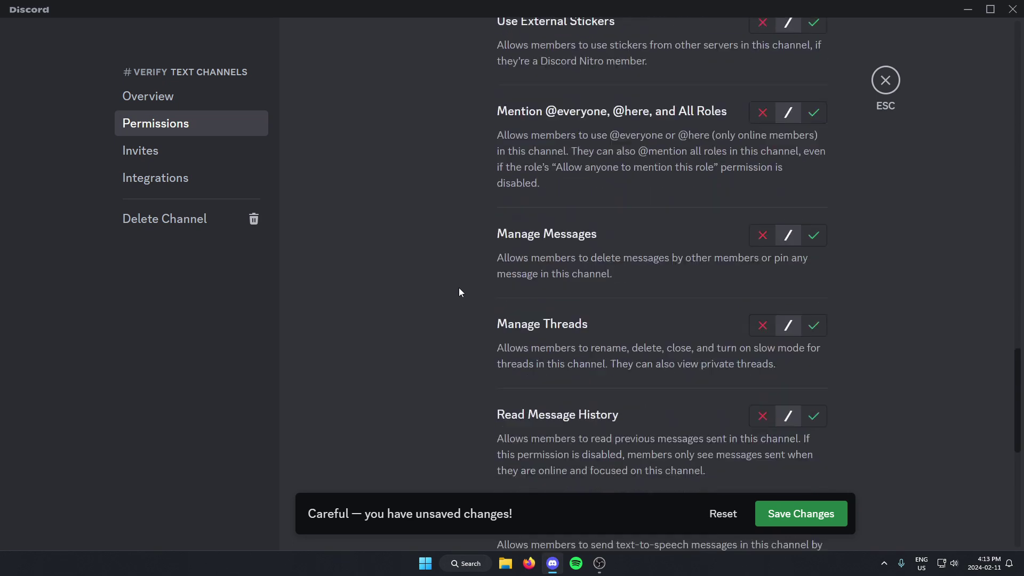
scroll(458, 292, down, 5)
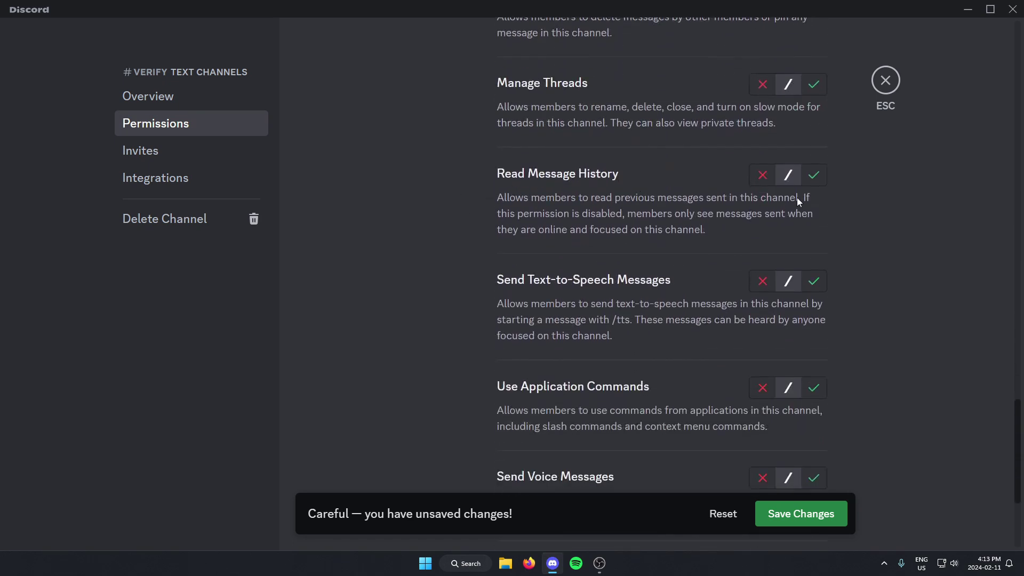
click(813, 175)
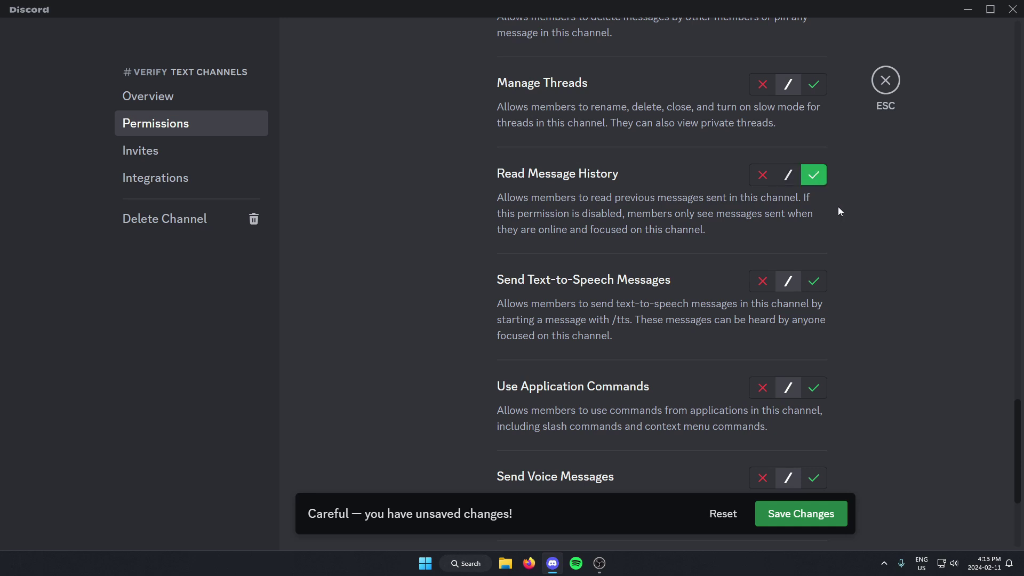
click(811, 517)
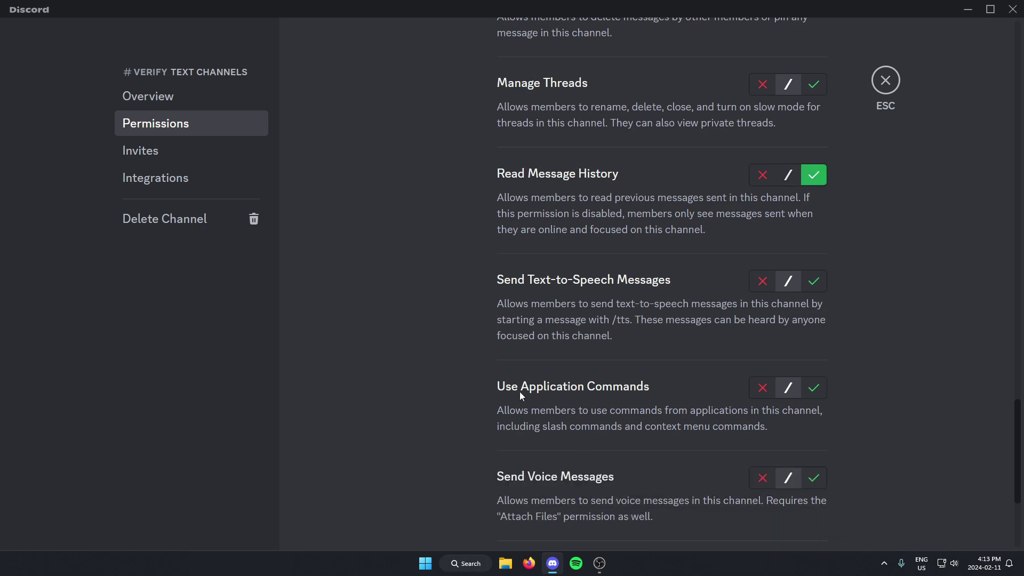
click(886, 80)
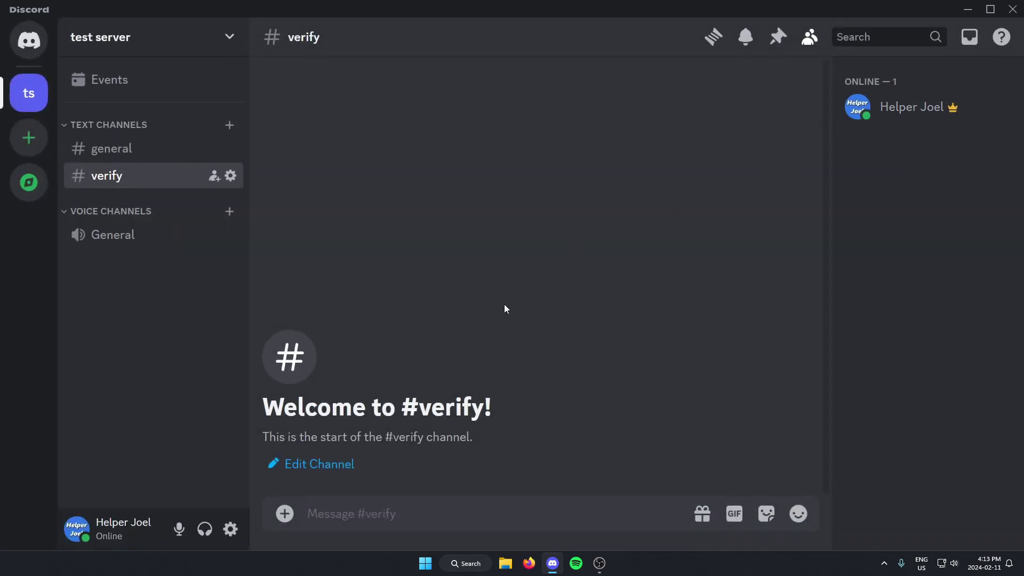
Open test server's Server Settings on the Roles page
click(103, 51)
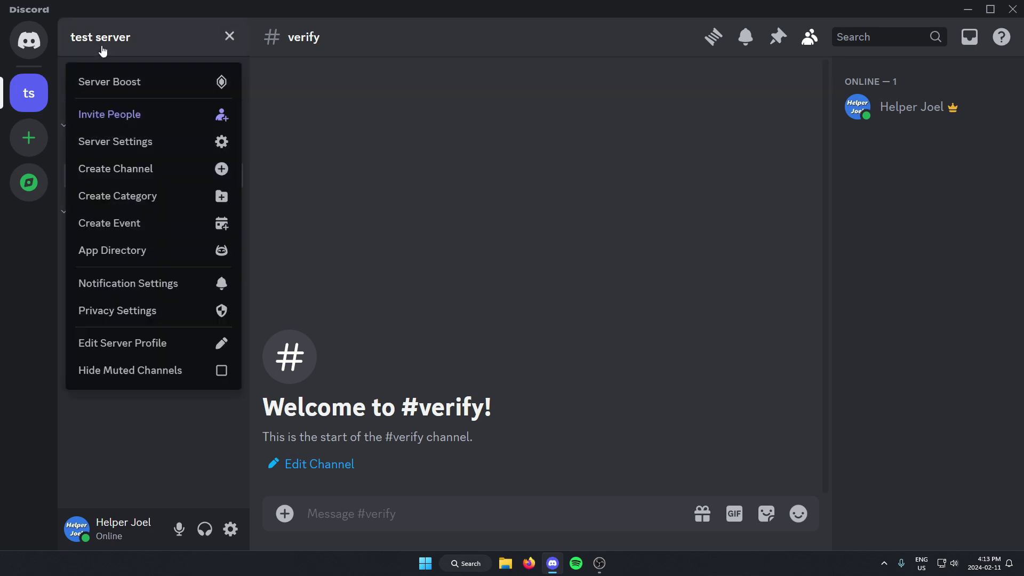
click(179, 149)
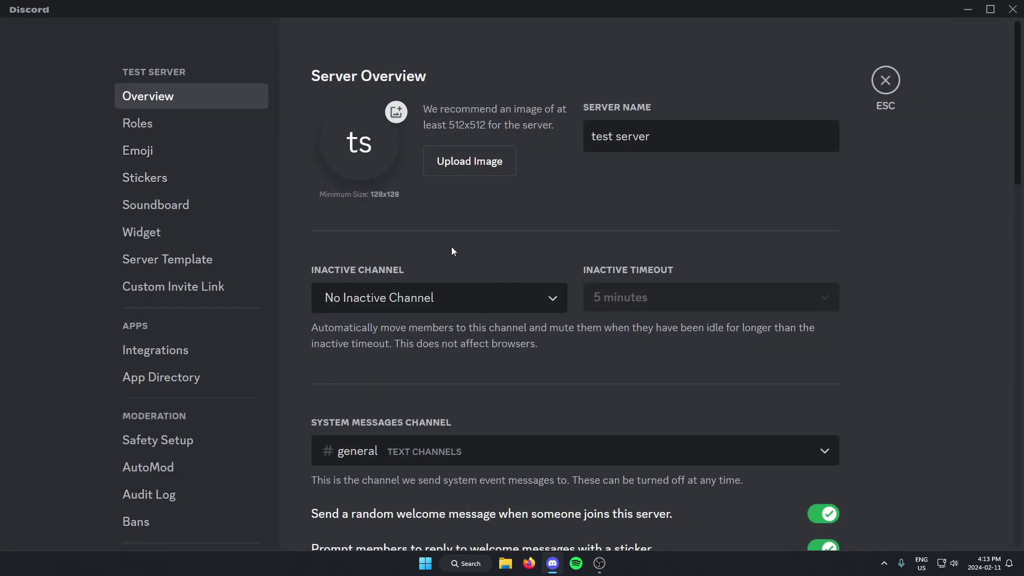
click(171, 134)
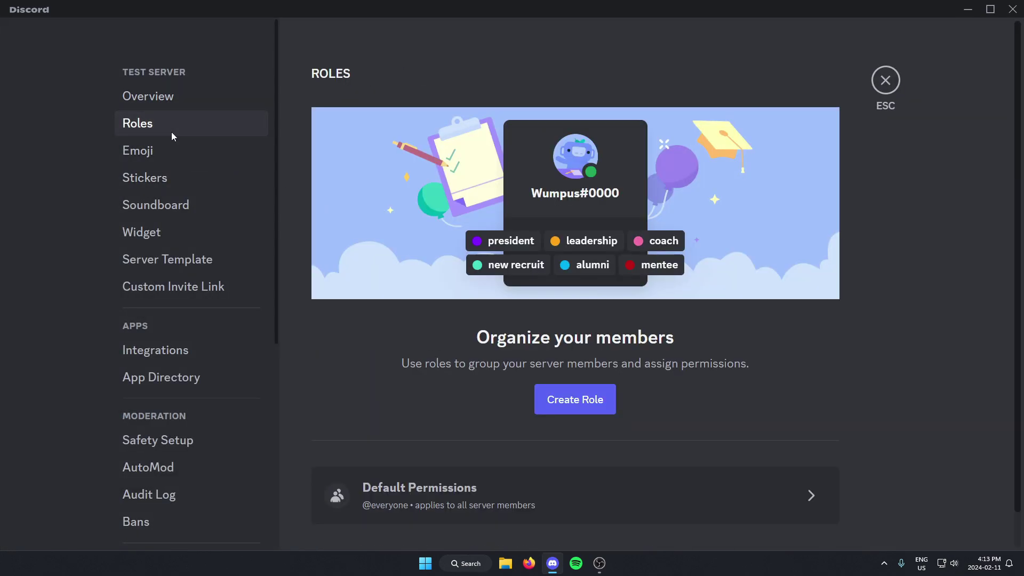
scroll(320, 261, down, 1)
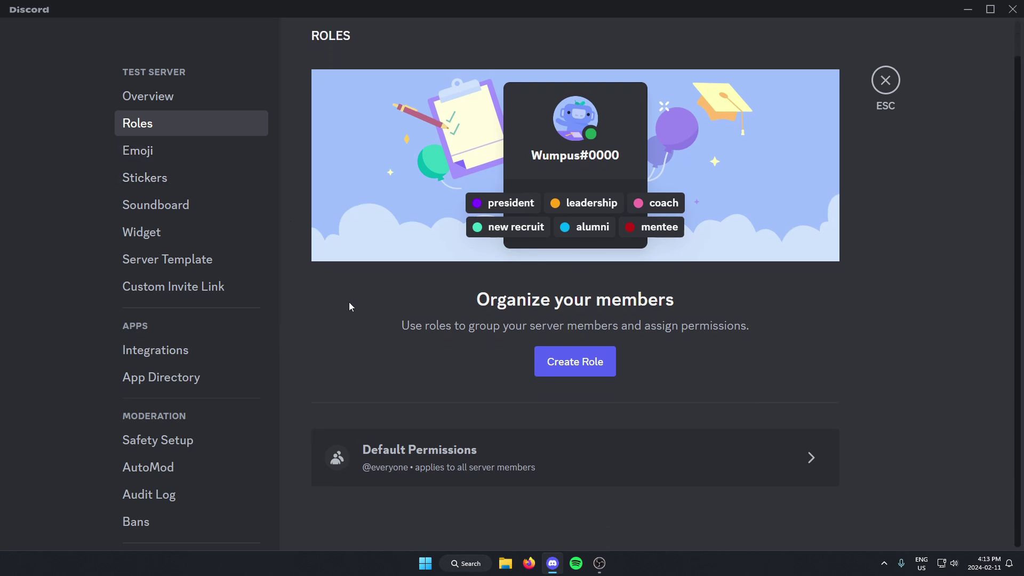
Create a new role and rename it from 'new role' to 'verified'
click(571, 376)
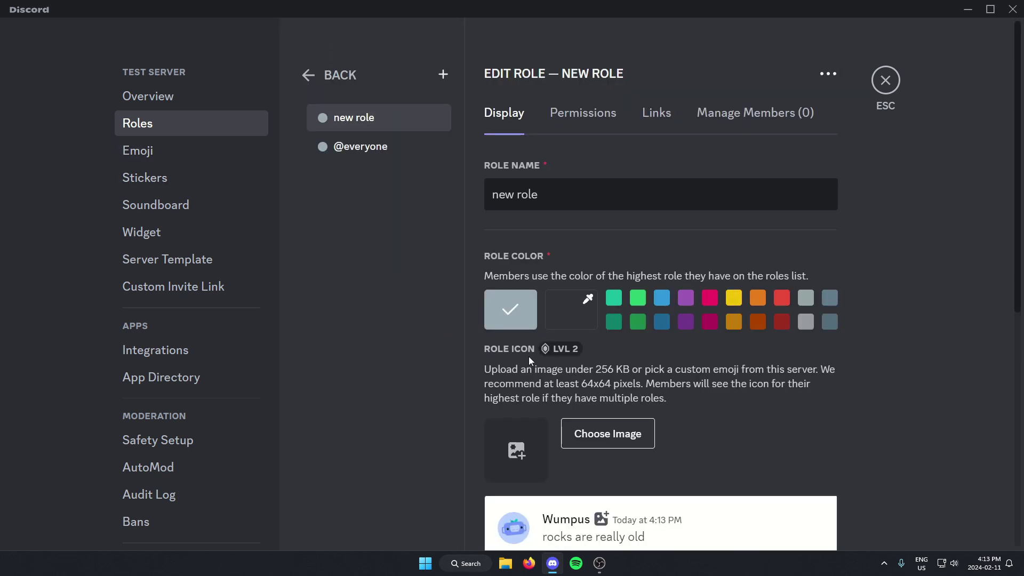
drag(539, 194, 458, 184)
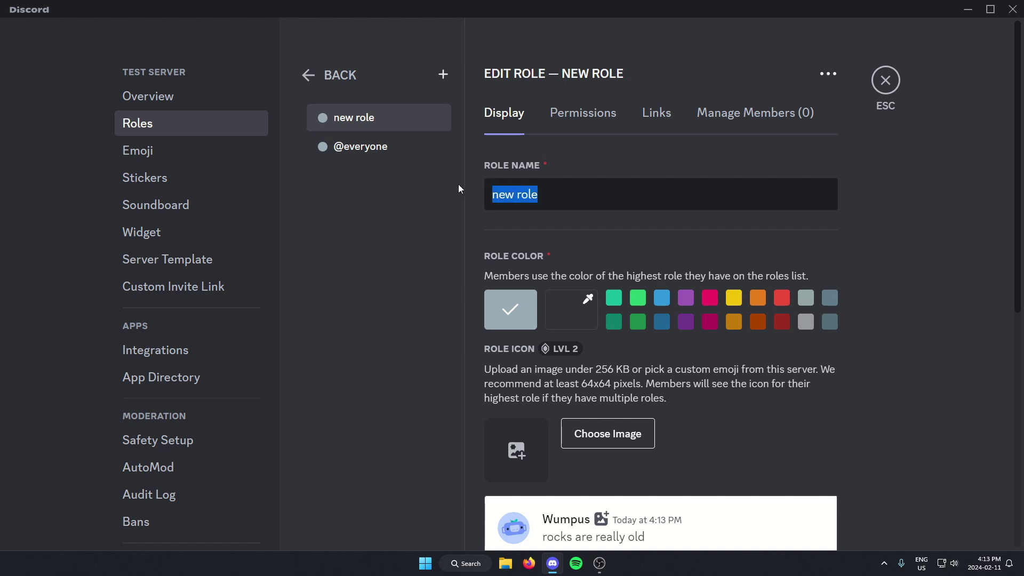
key(BackSpace)
text(v)
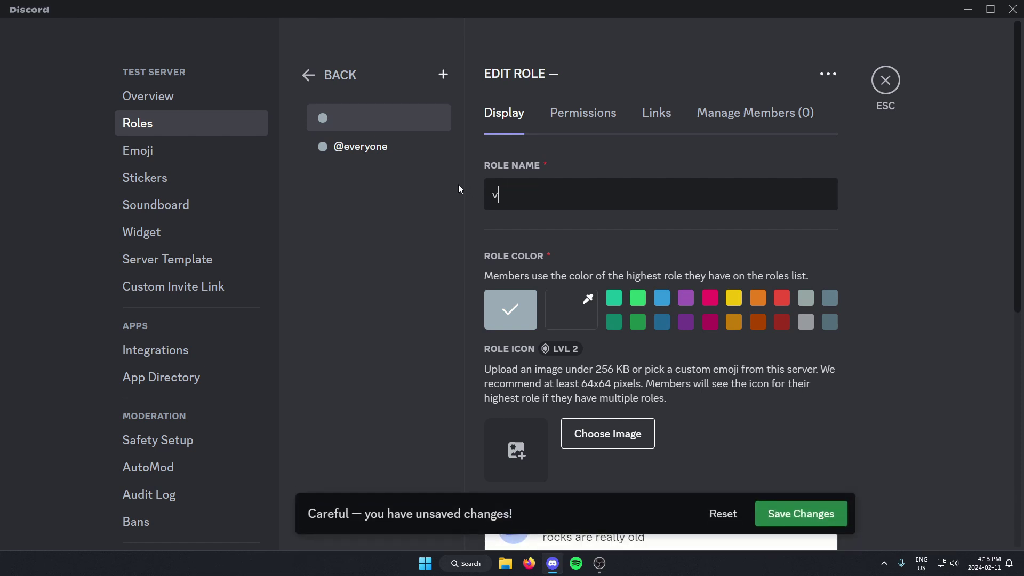
text(erified)
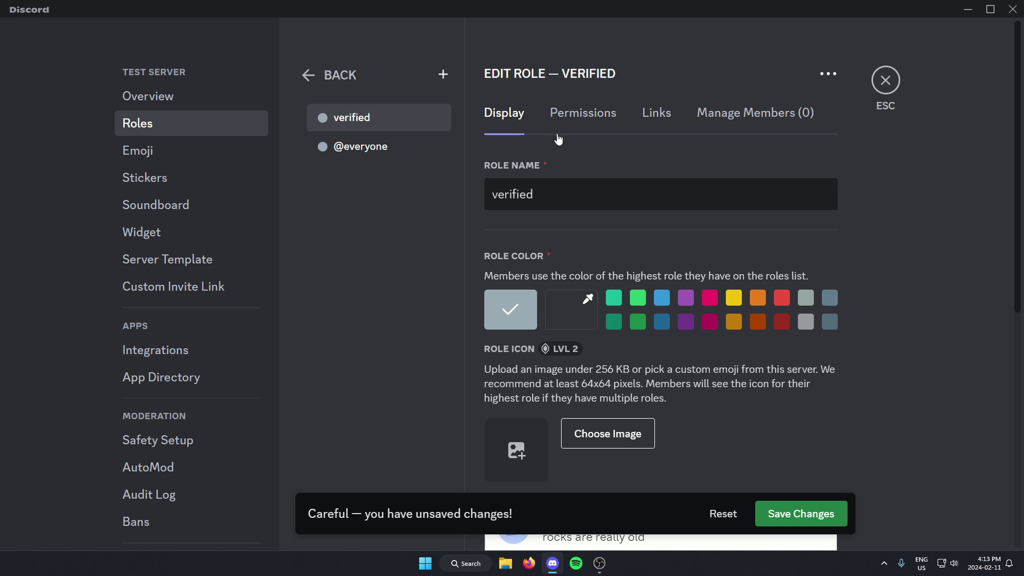
Enable View Channels and Send Messages for the verified role
click(575, 122)
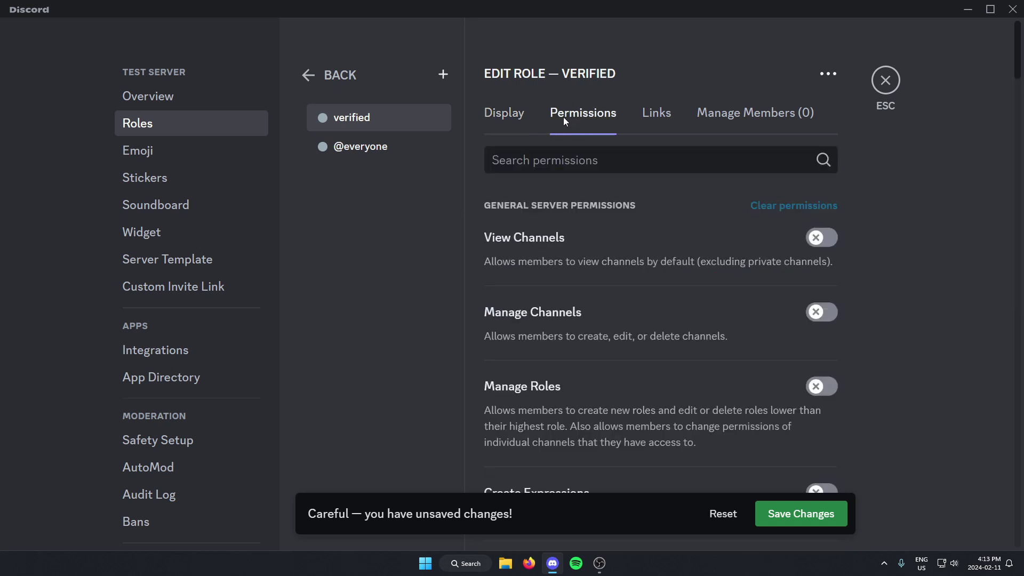
scroll(589, 224, down, 1)
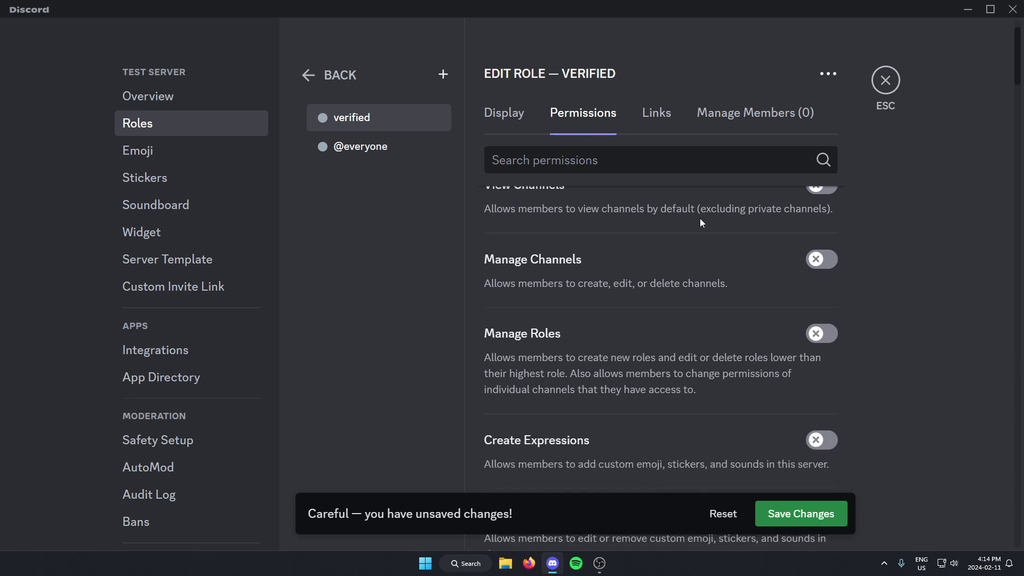
scroll(700, 219, up, 1)
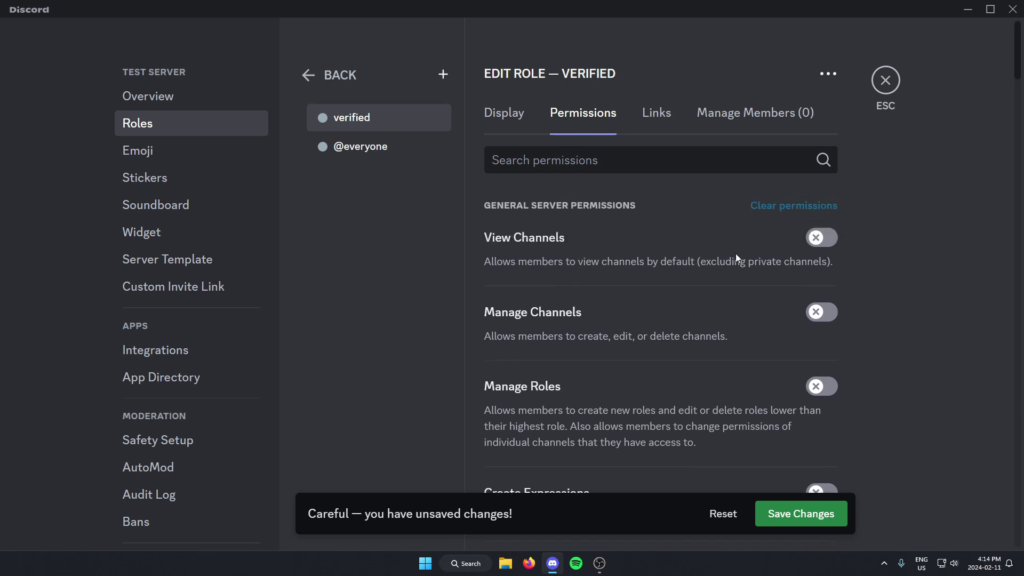
click(816, 239)
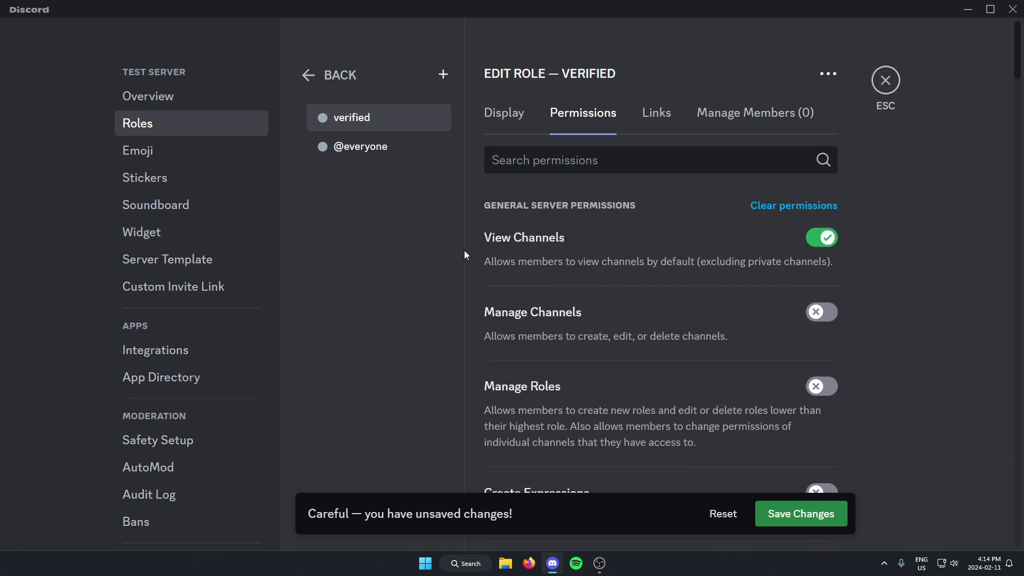
scroll(480, 257, down, 4)
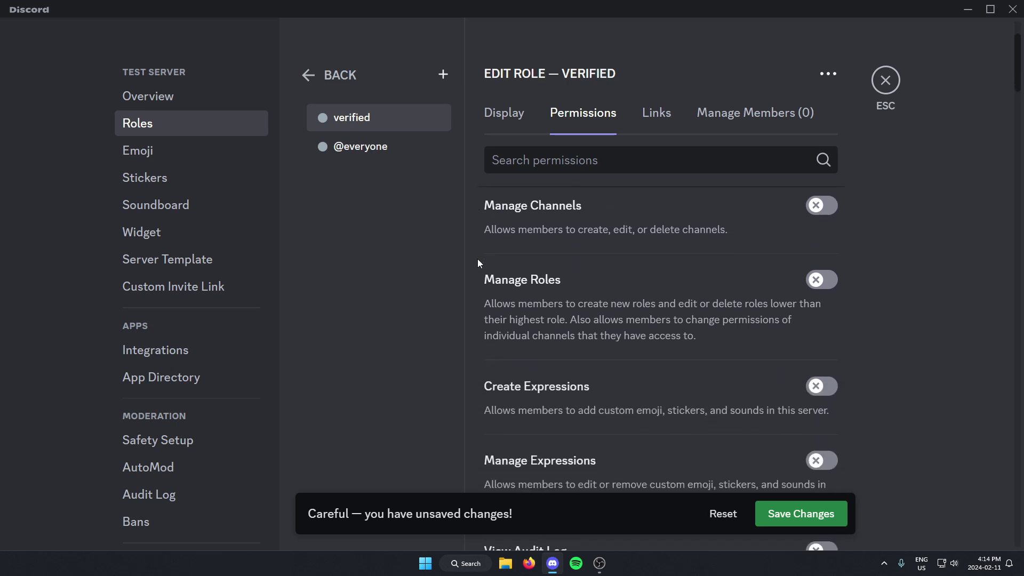
scroll(478, 258, down, 8)
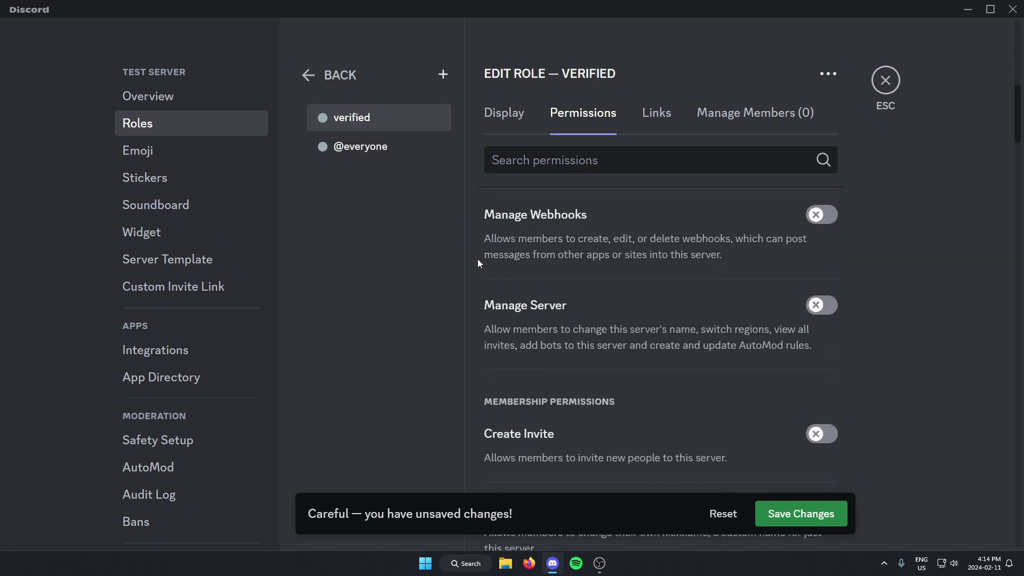
scroll(478, 258, down, 8)
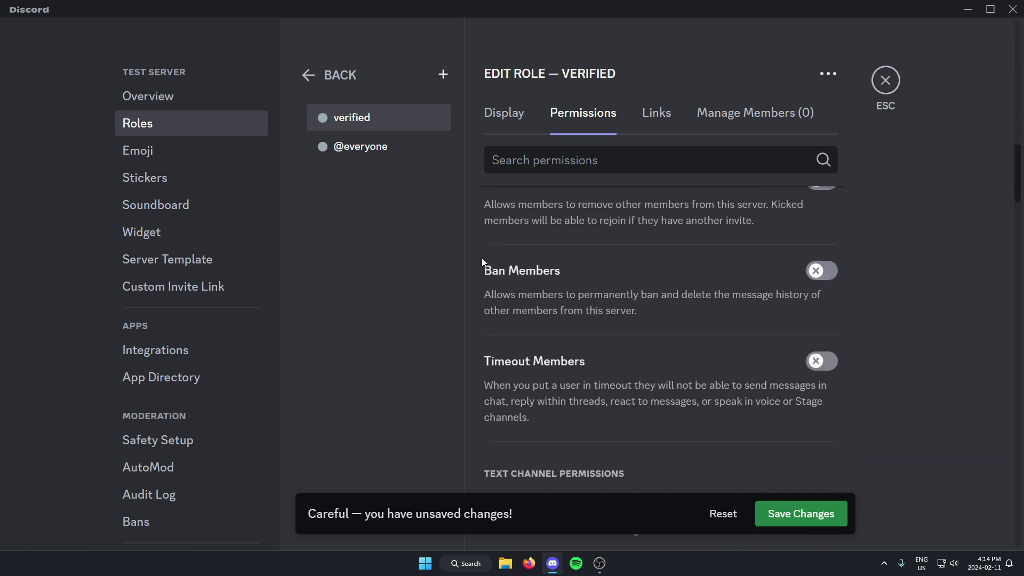
scroll(482, 261, down, 1)
click(823, 305)
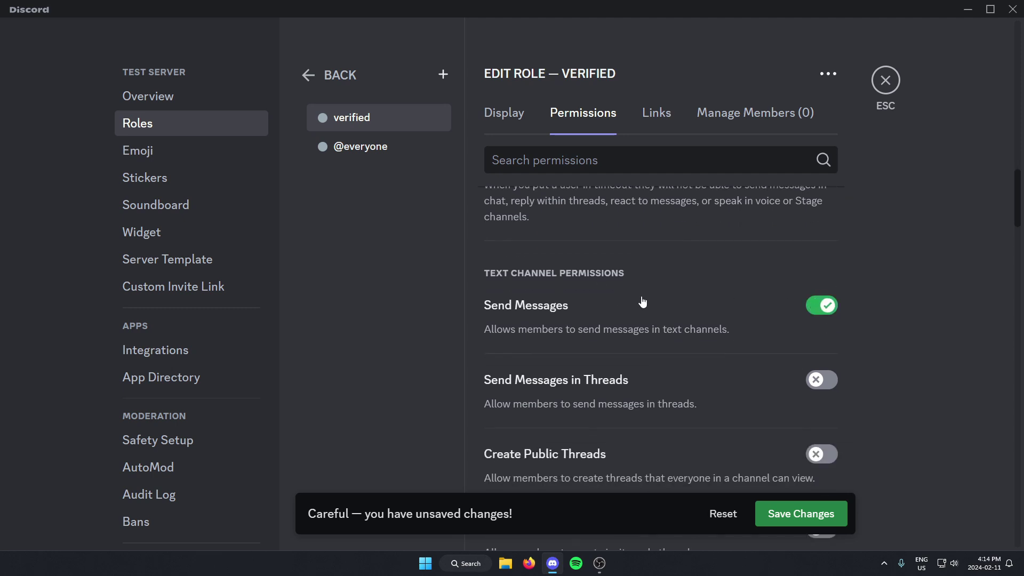
Also allow Read Message History for verified and save the role
scroll(619, 298, down, 7)
scroll(619, 299, down, 10)
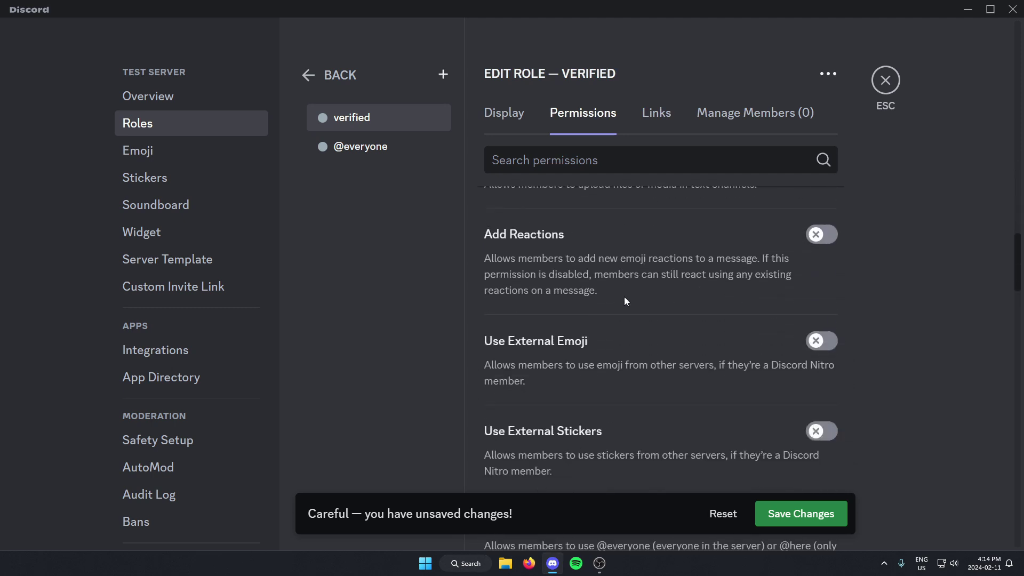
scroll(625, 296, down, 4)
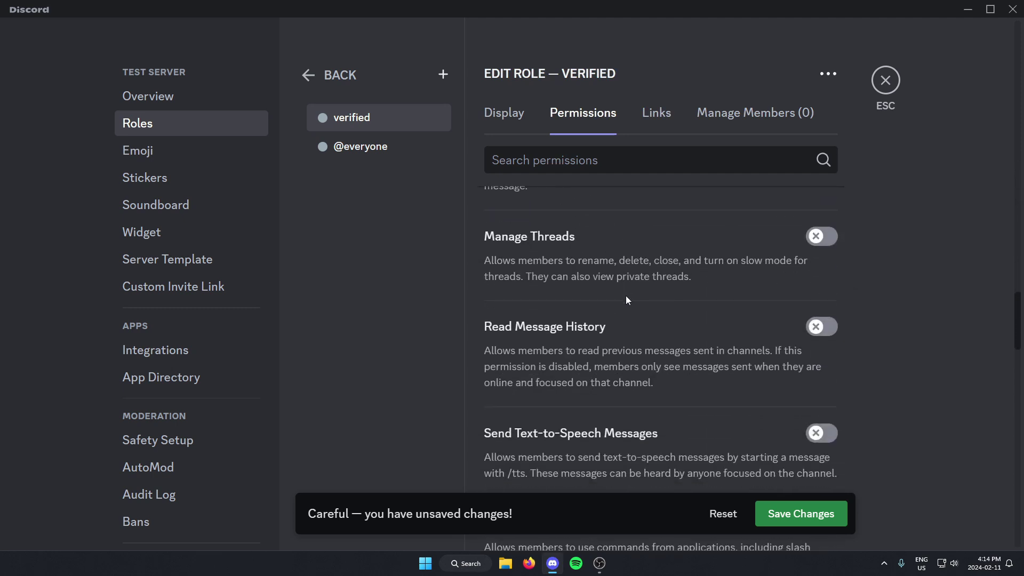
scroll(827, 296, up, 2)
click(824, 279)
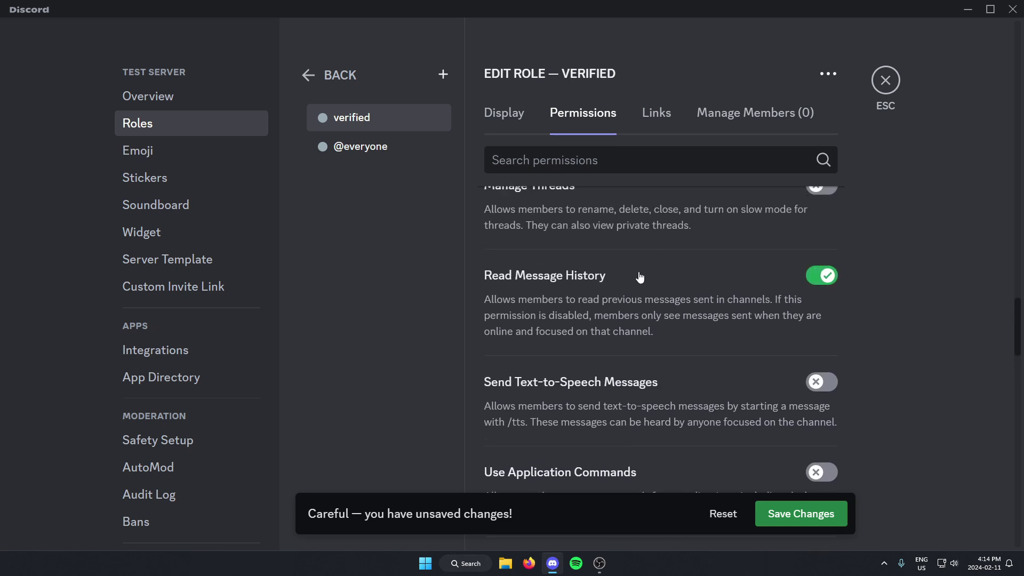
click(805, 513)
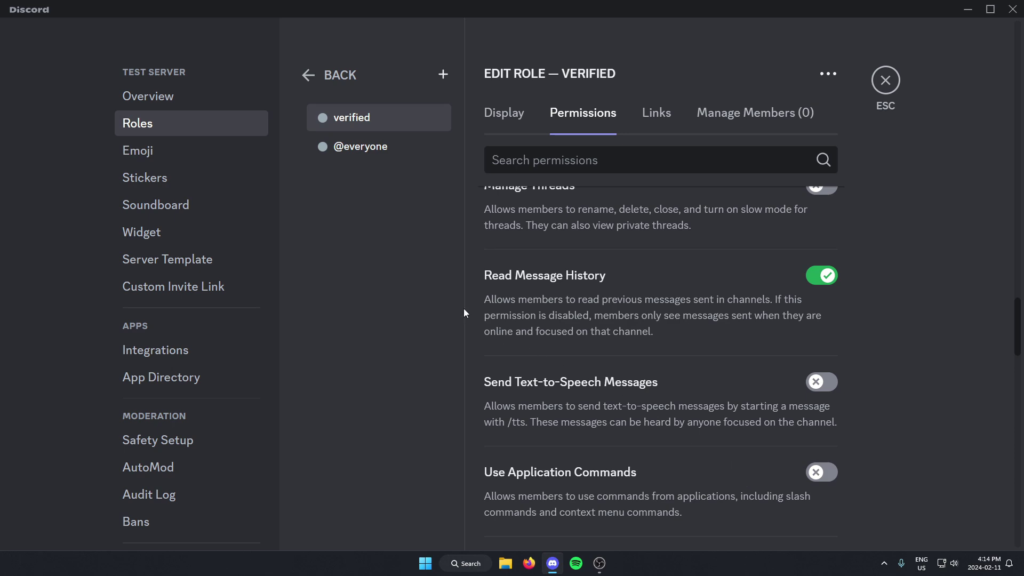
click(367, 154)
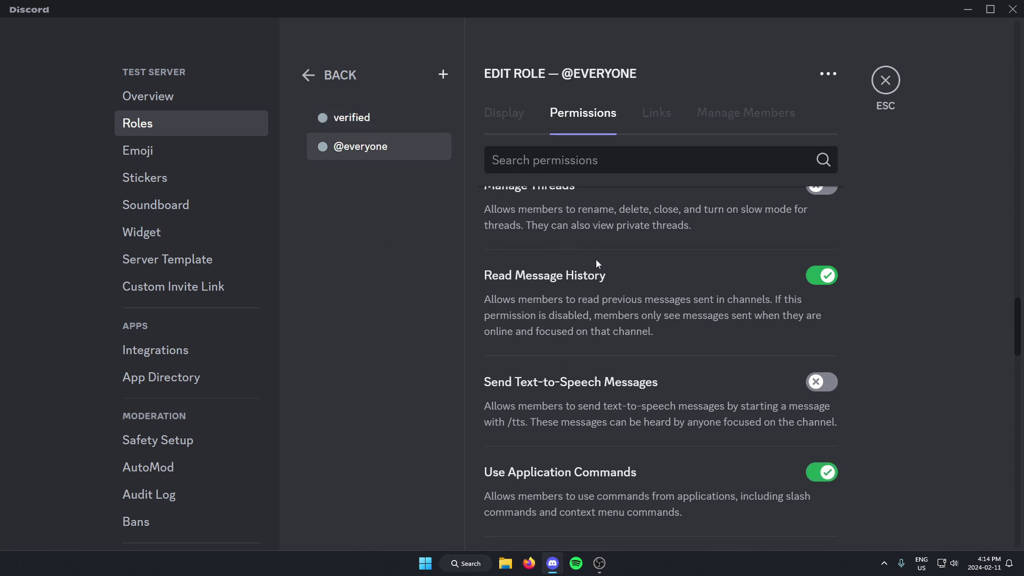
scroll(596, 259, down, 15)
scroll(594, 262, down, 5)
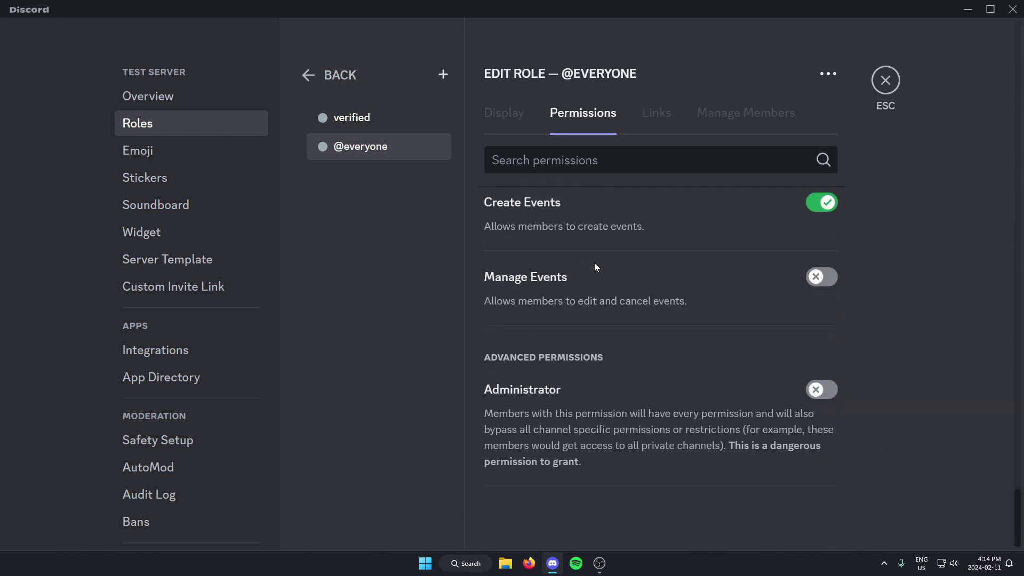
scroll(594, 263, up, 3)
drag(1019, 489, 1011, 43)
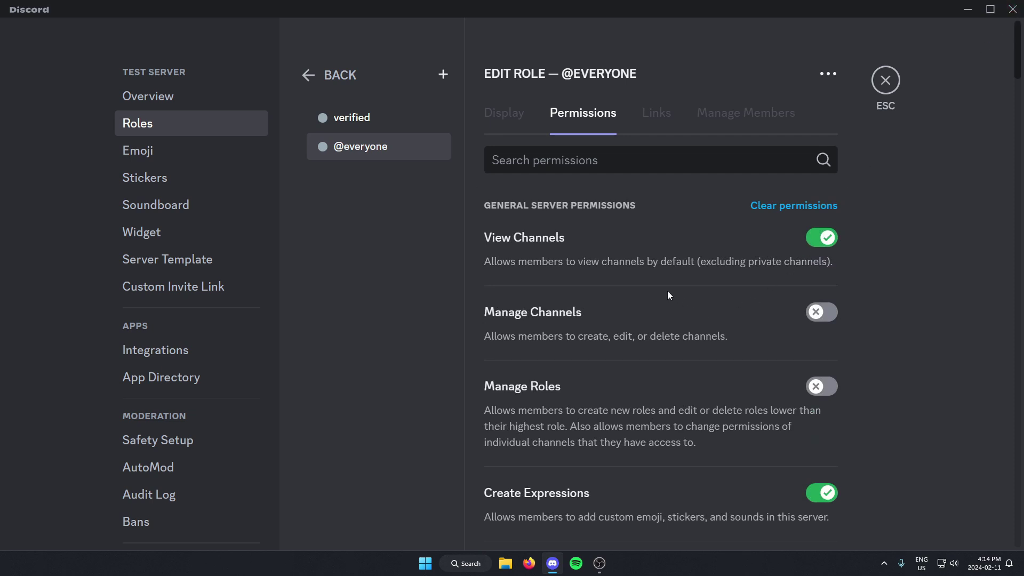
click(795, 212)
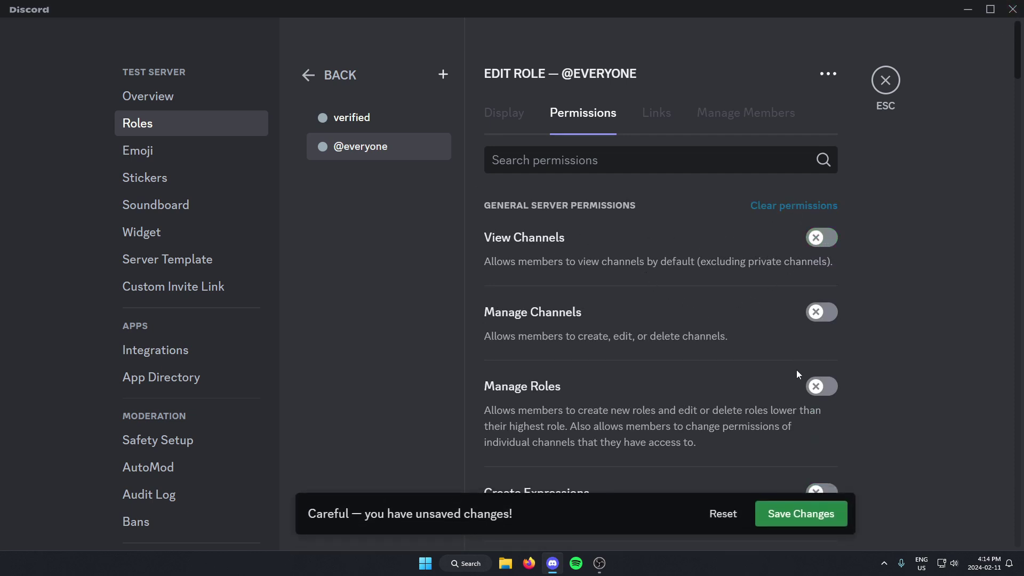
click(794, 516)
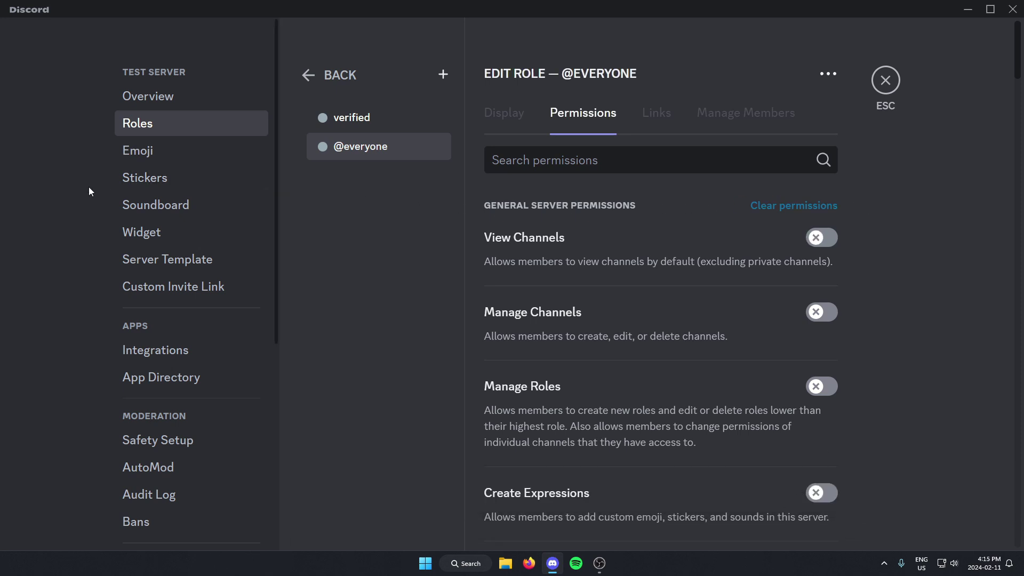
Search the App Directory for 'dyno' and choose to add Dyno to a server via dyno.gg
scroll(98, 278, down, 1)
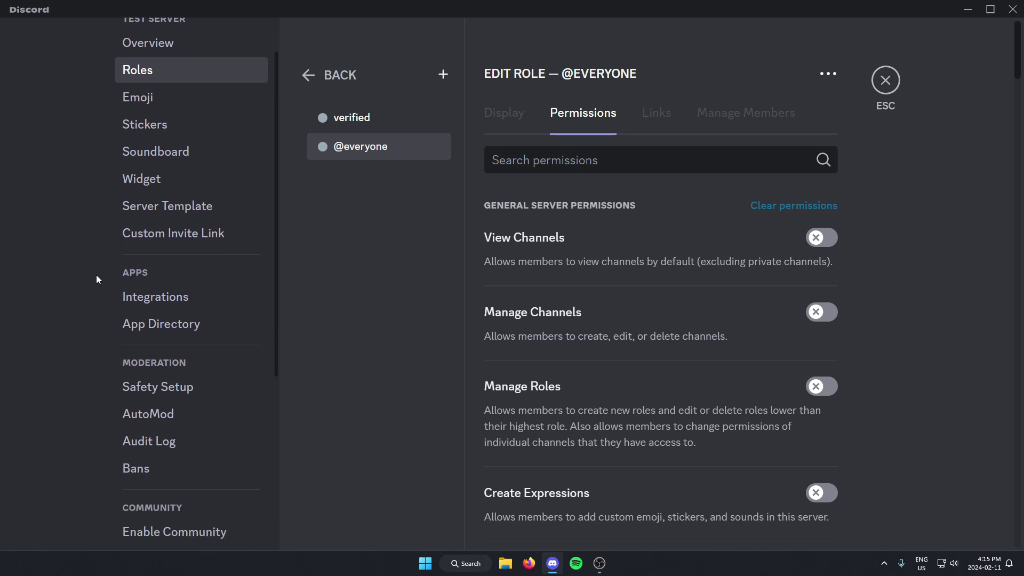
click(161, 324)
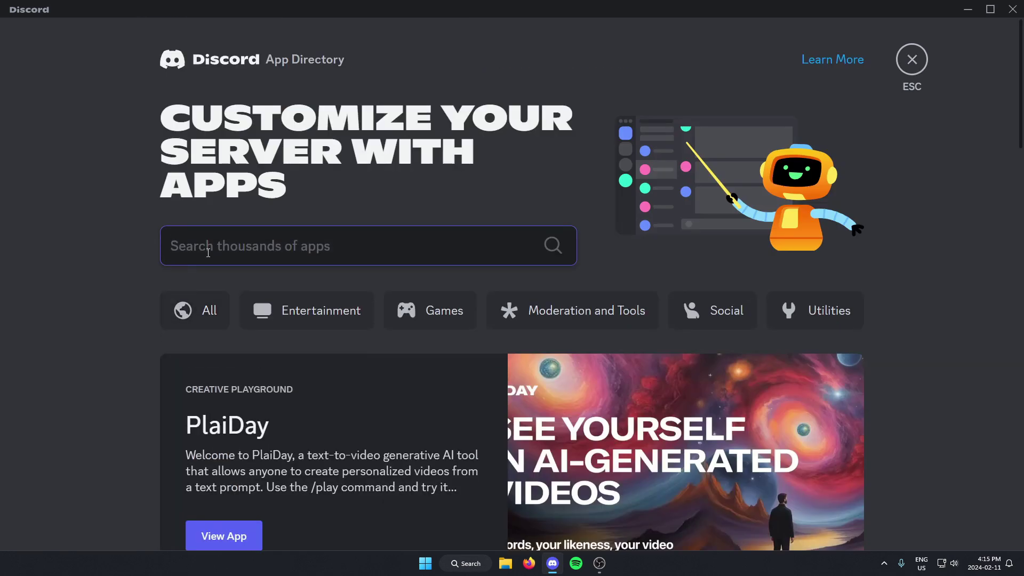
text(dyno)
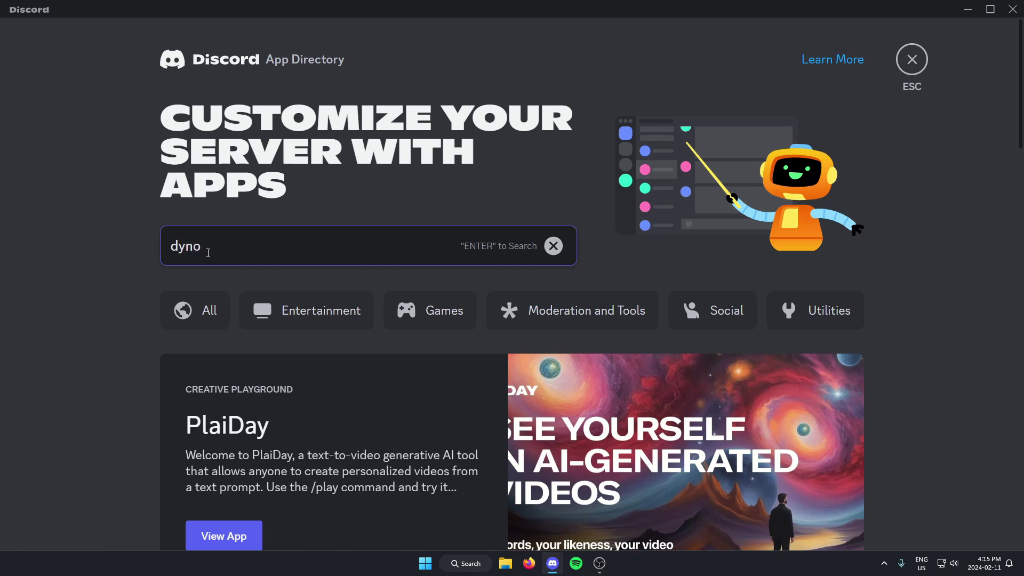
key(Return)
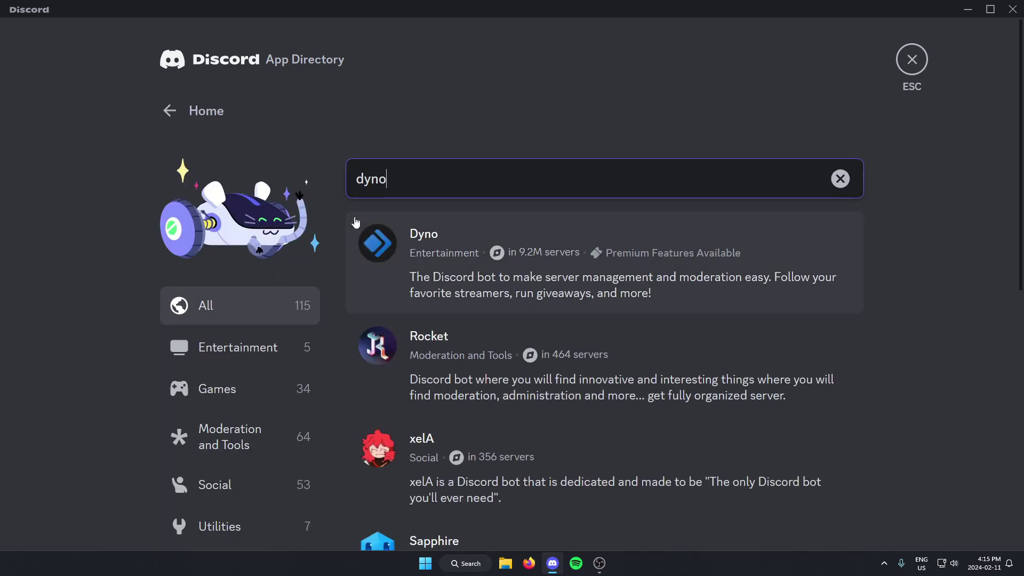
click(482, 242)
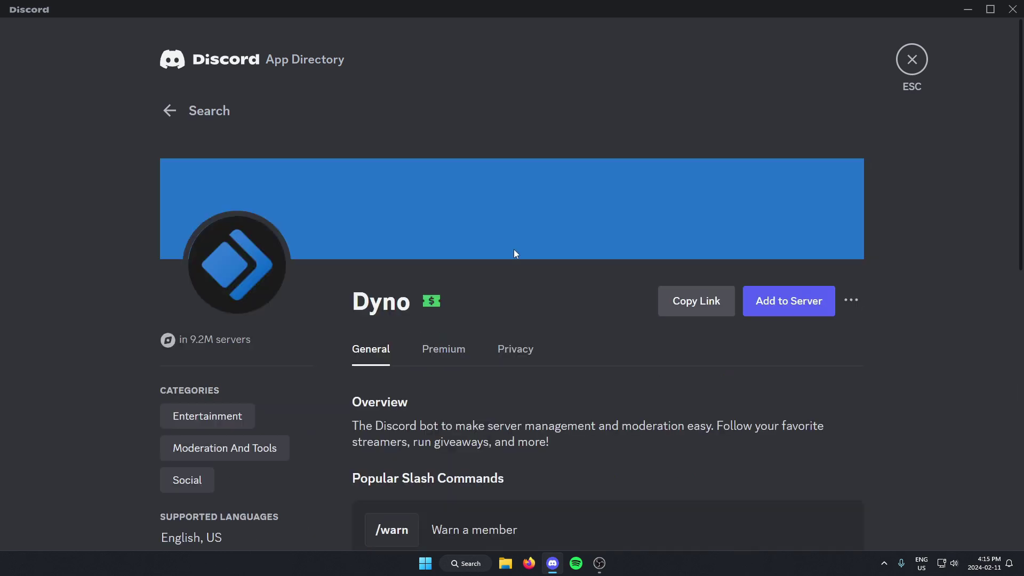
click(786, 308)
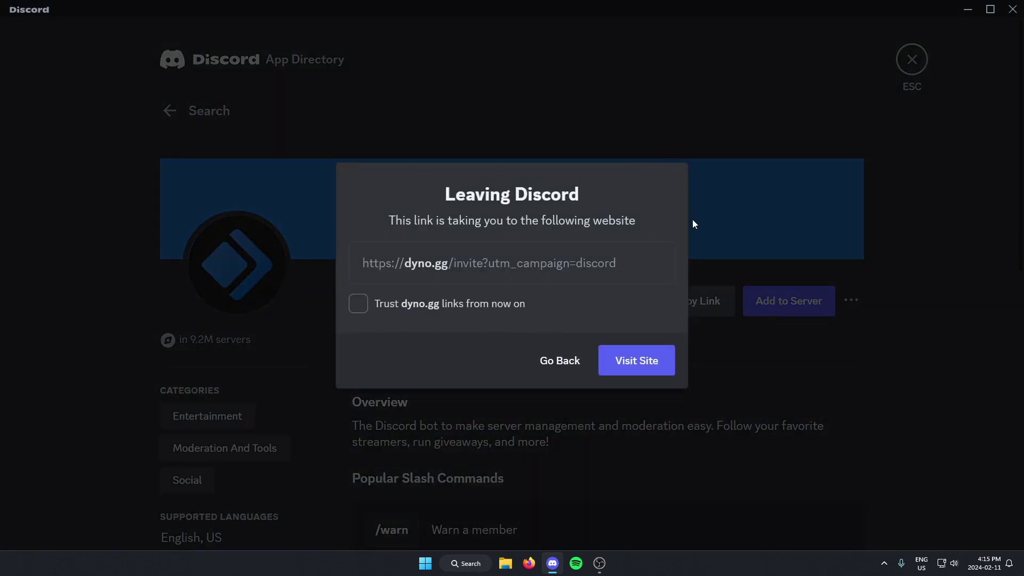
click(637, 362)
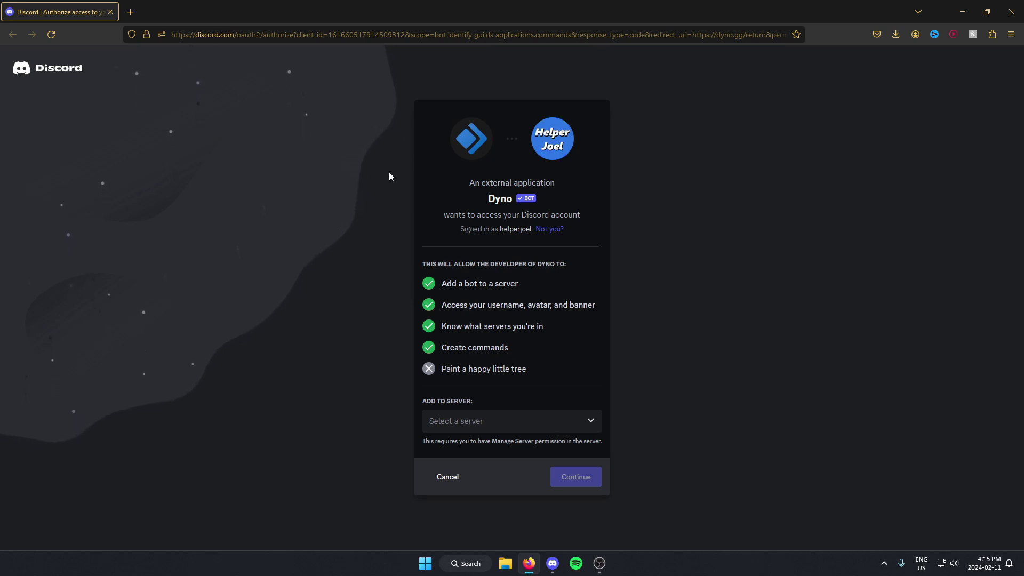
Authorize Dyno for test server with its listed permissions and pass the hCaptcha check
click(444, 422)
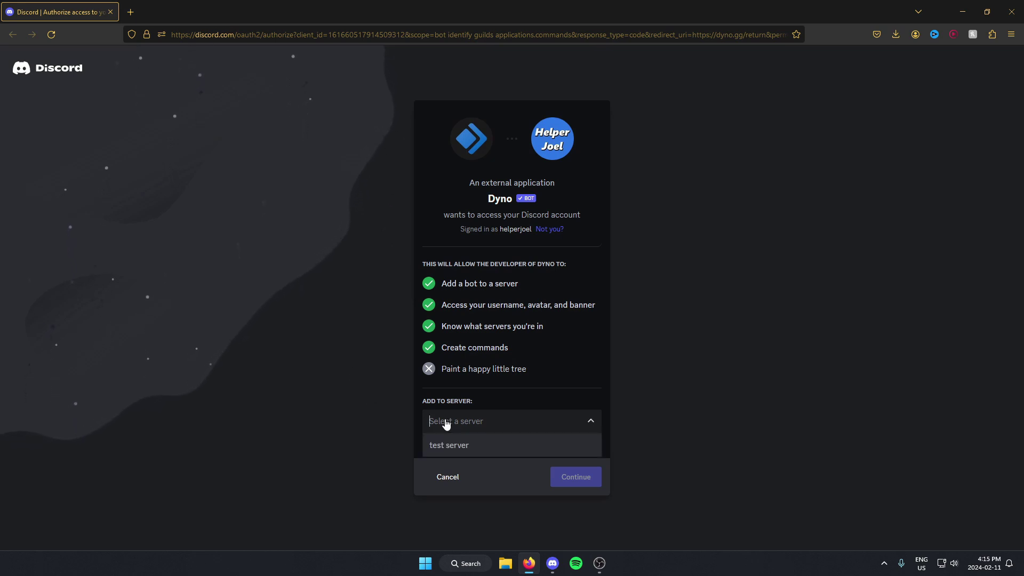
click(469, 445)
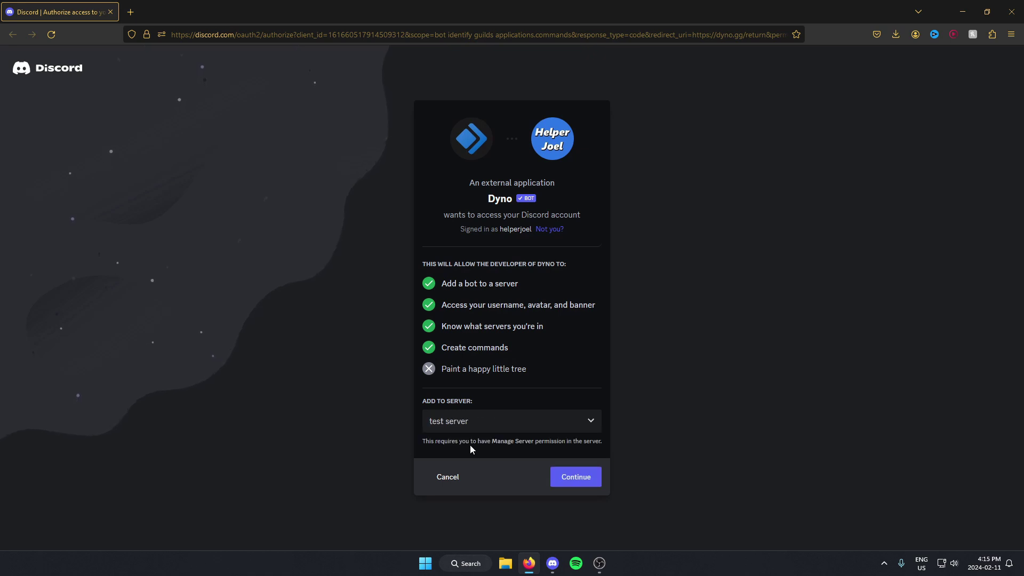
click(576, 477)
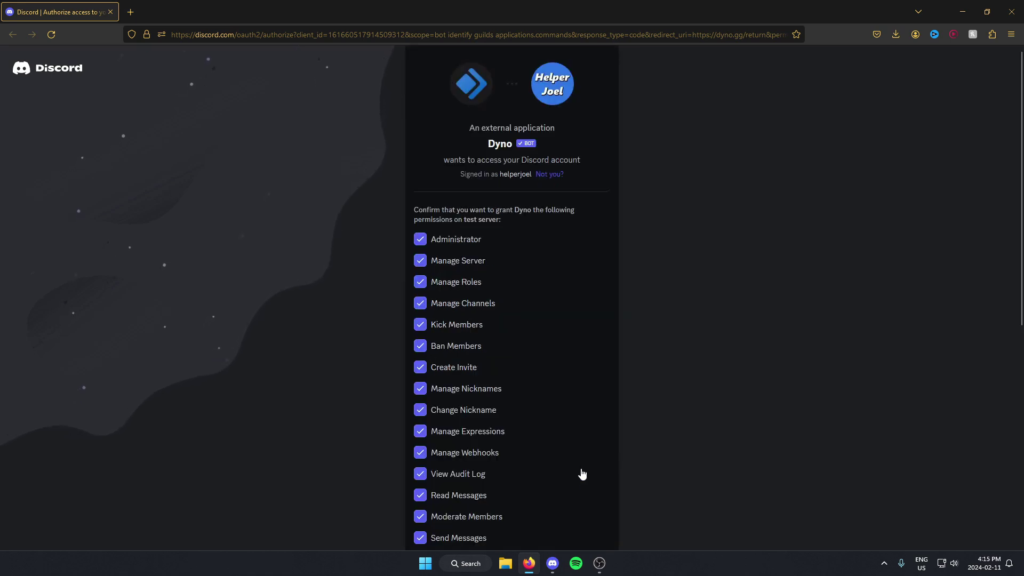
scroll(538, 373, down, 6)
click(580, 528)
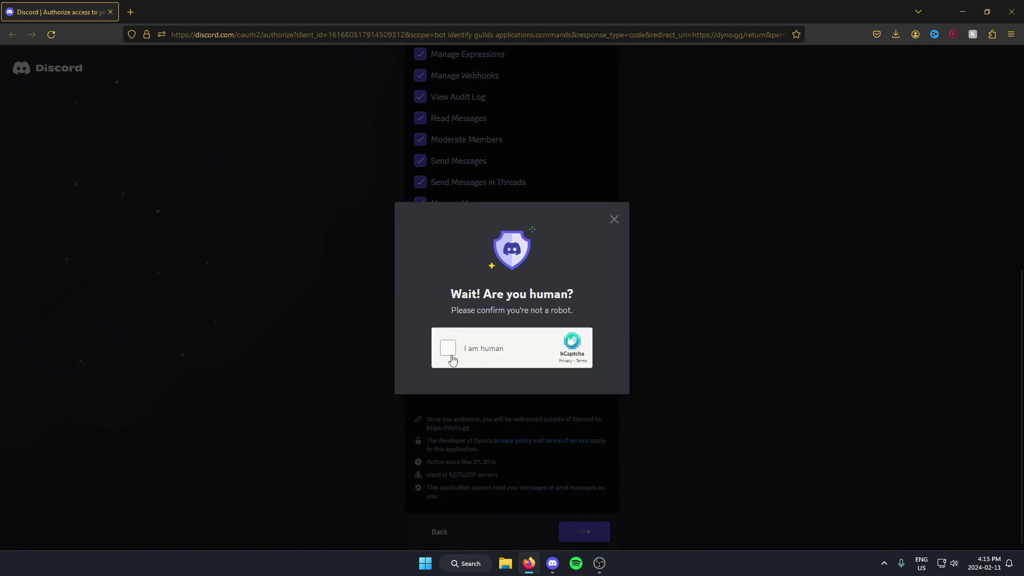
click(449, 349)
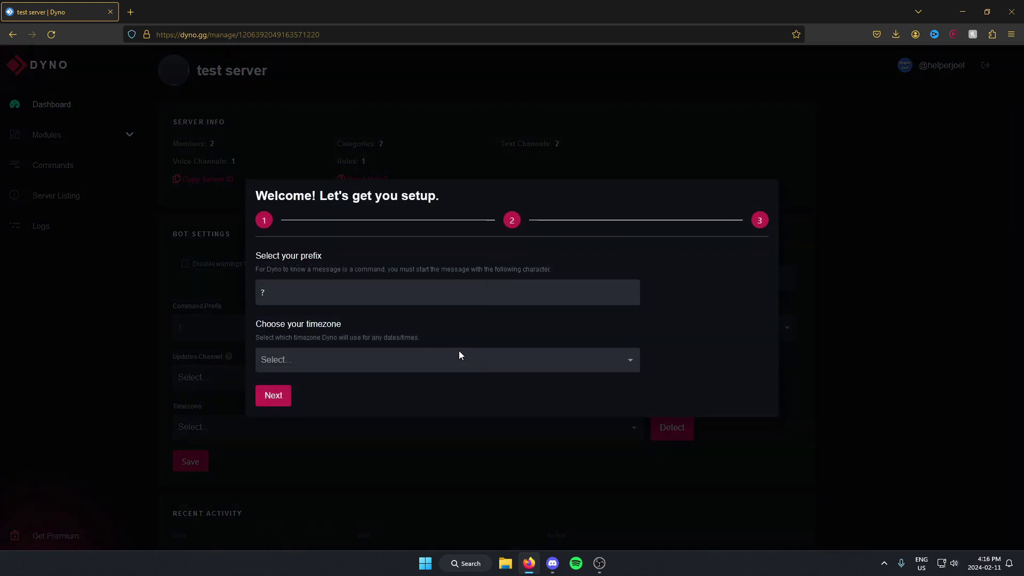
Move the Dyno role above verified in the server's roles and save the new order
click(552, 563)
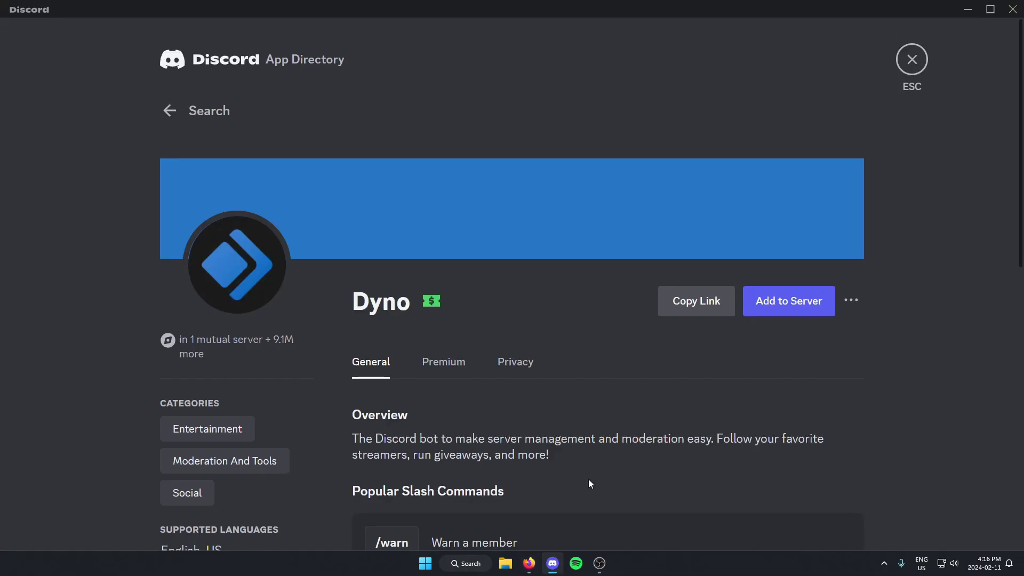
click(911, 59)
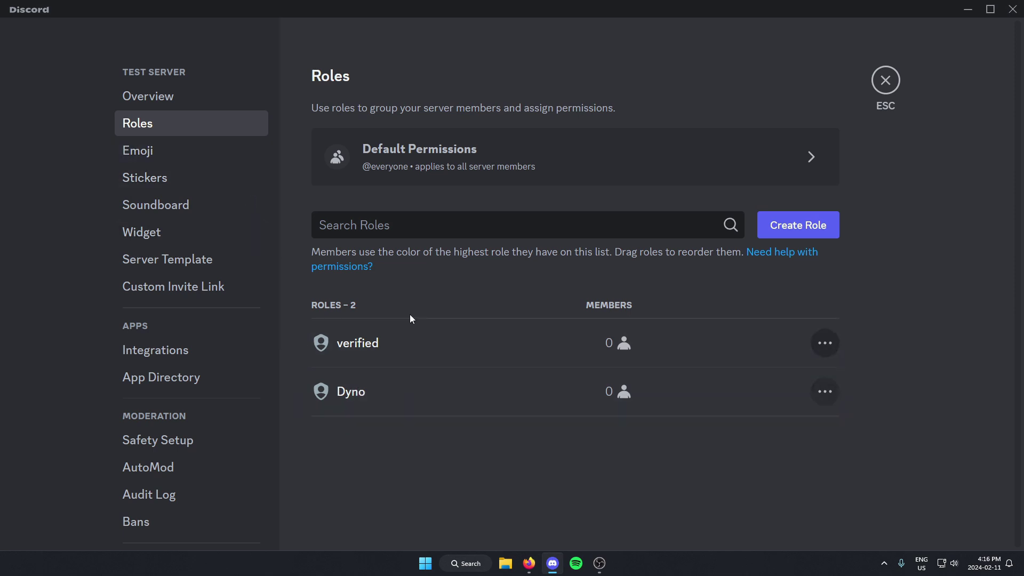
drag(298, 391, 313, 324)
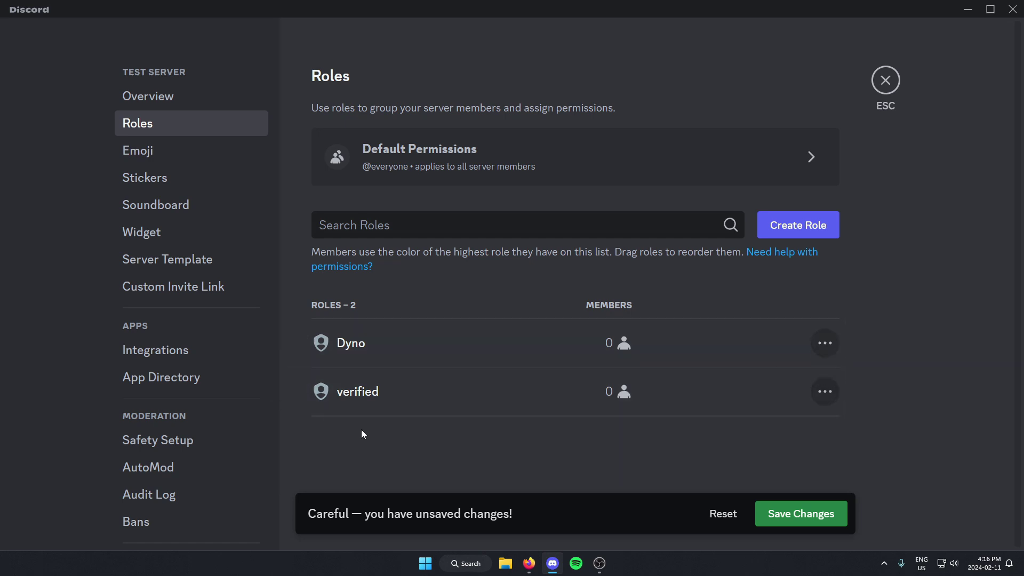
click(808, 520)
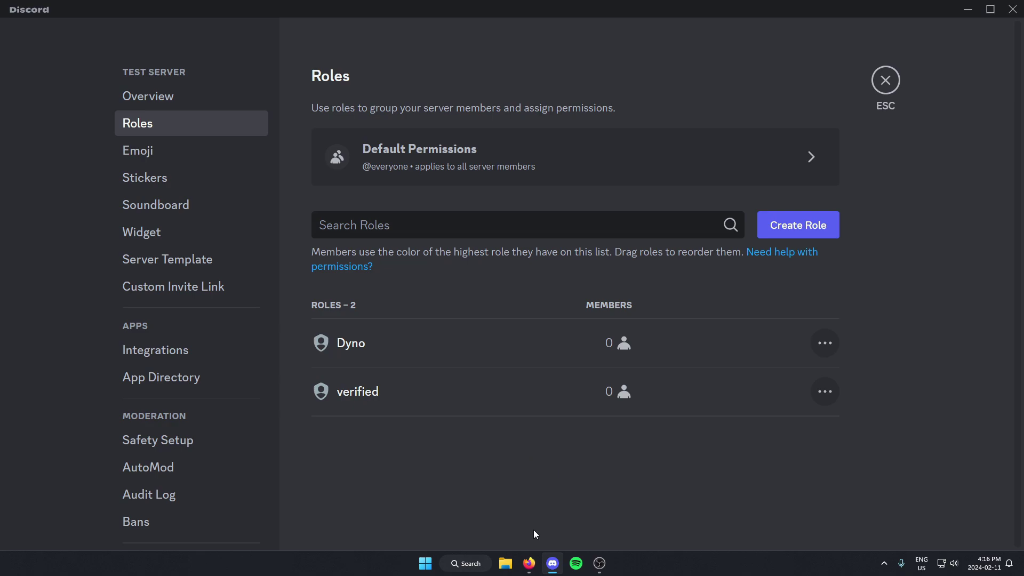
click(530, 564)
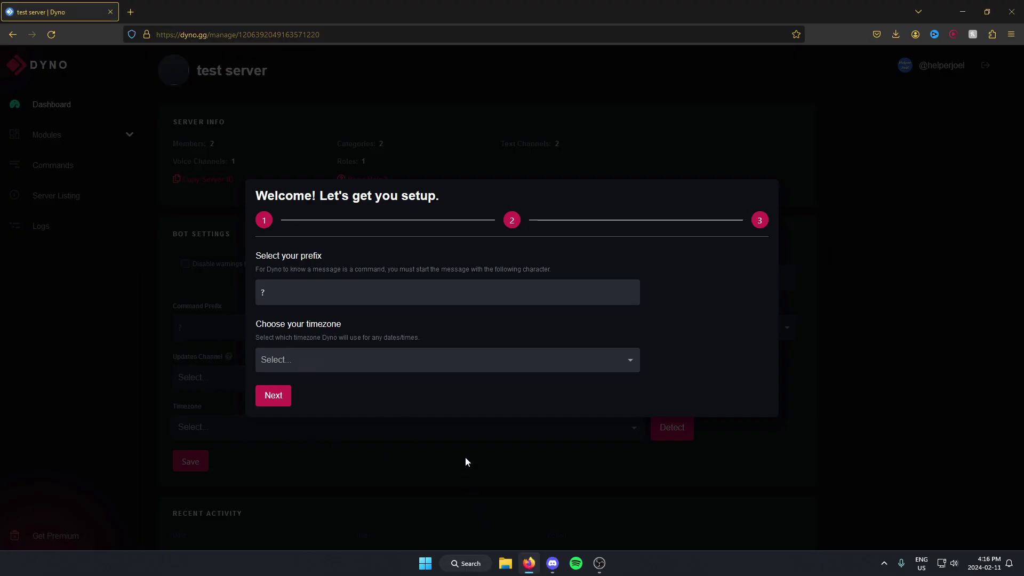
Finish Dyno's welcome setup wizard, keeping the default ? command prefix
click(280, 398)
click(324, 380)
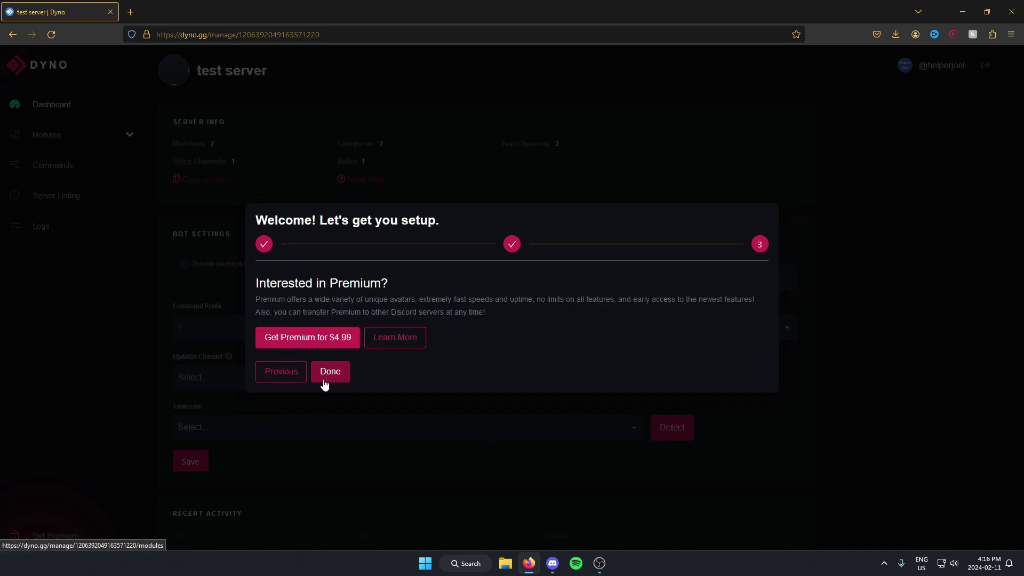
click(286, 377)
click(334, 380)
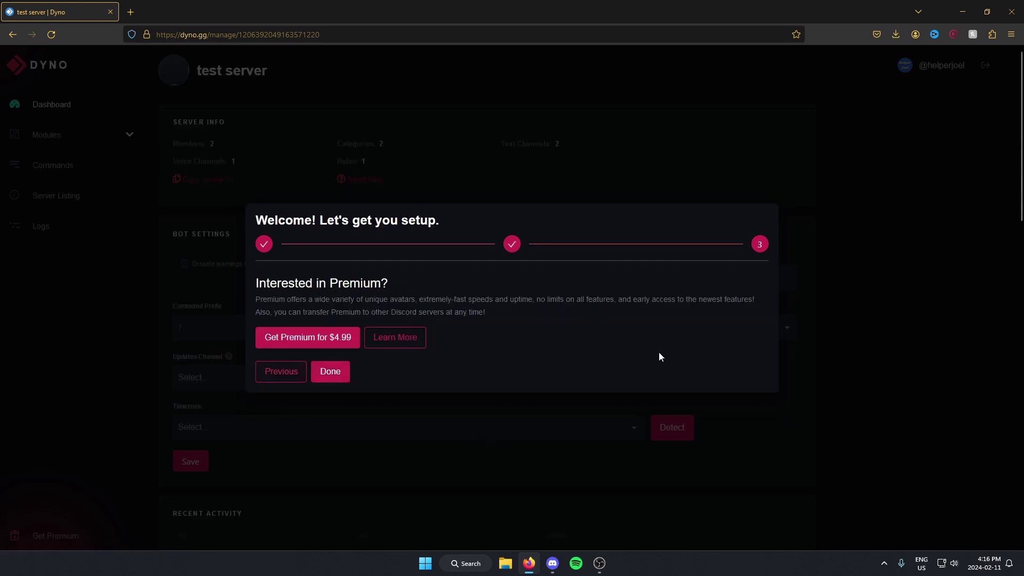
click(343, 373)
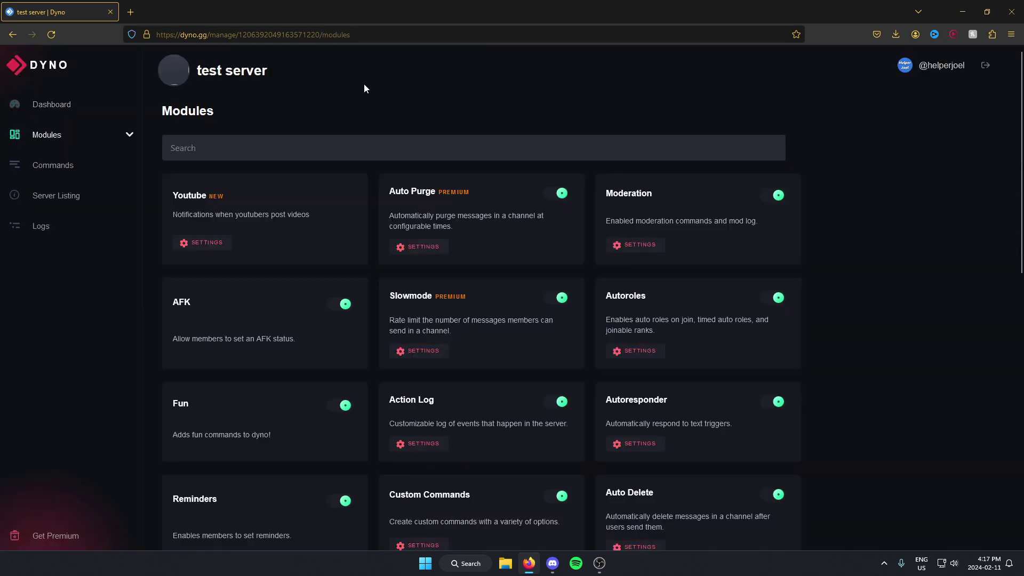
Search the Modules list for 'reaction roles'
click(38, 140)
click(247, 156)
text(reaction)
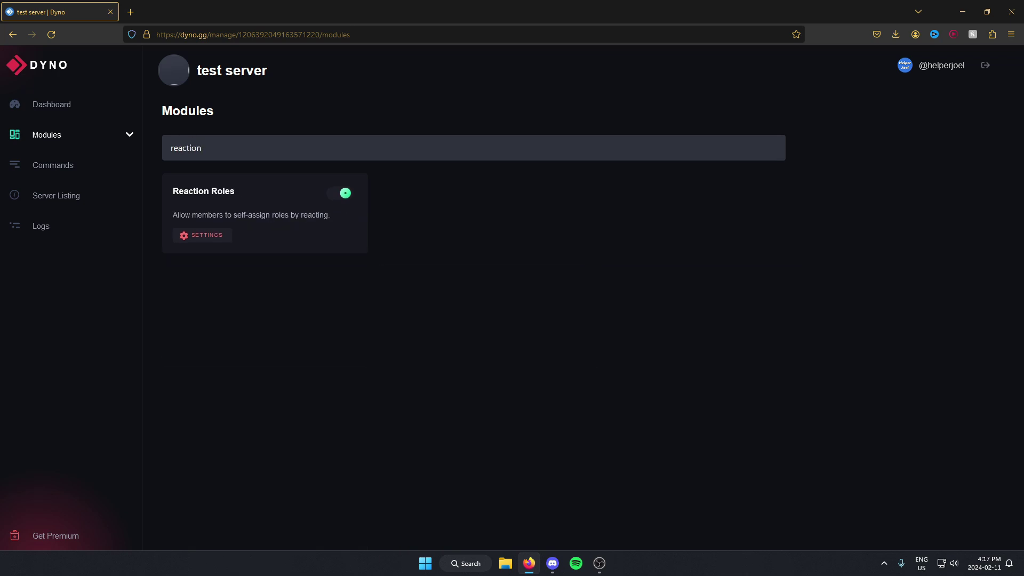
text( roles)
In Reaction Roles settings, name the message 'verify' and post it in #verify
click(200, 239)
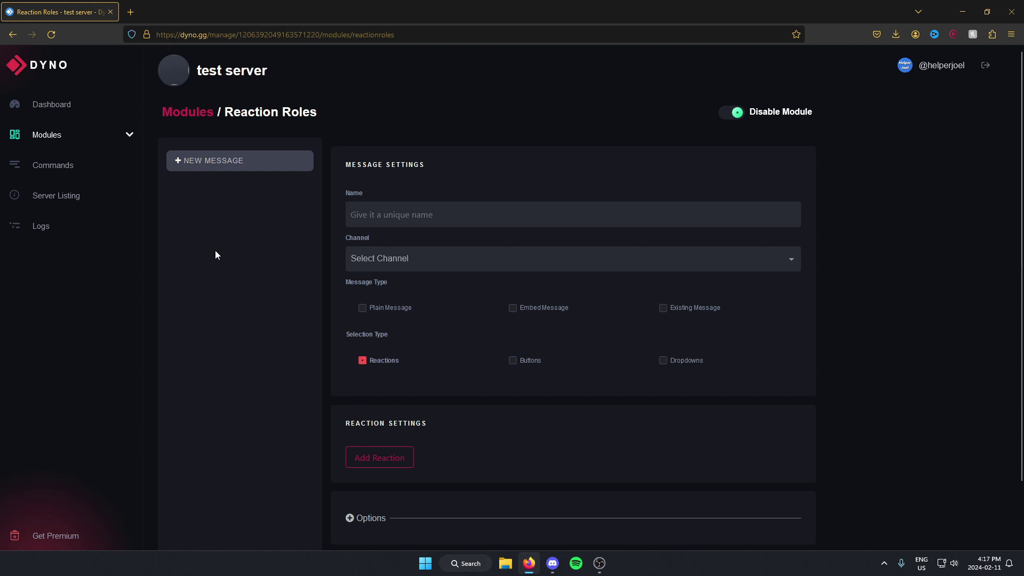
scroll(328, 180, down, 2)
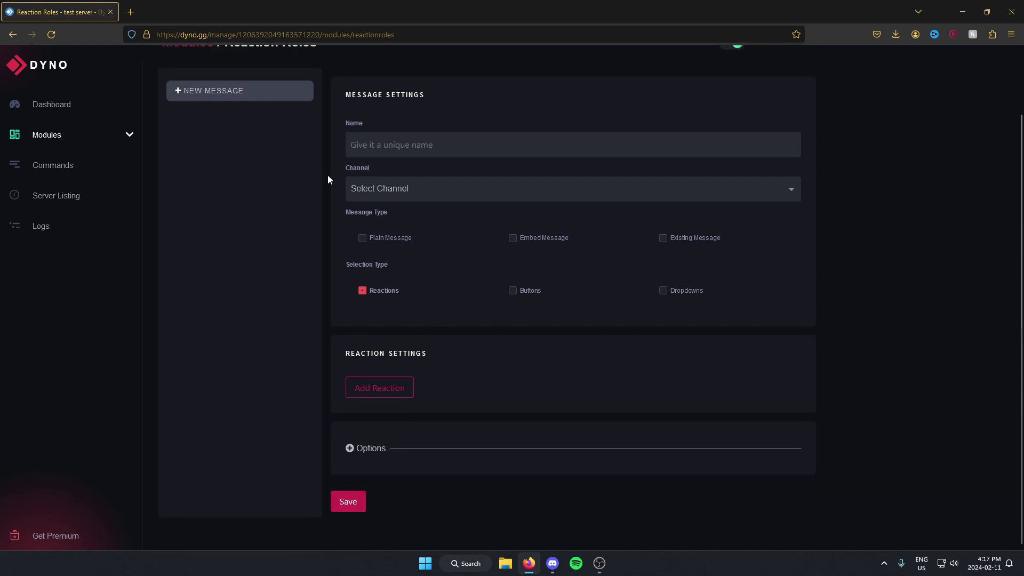
click(403, 149)
text(verify)
click(405, 193)
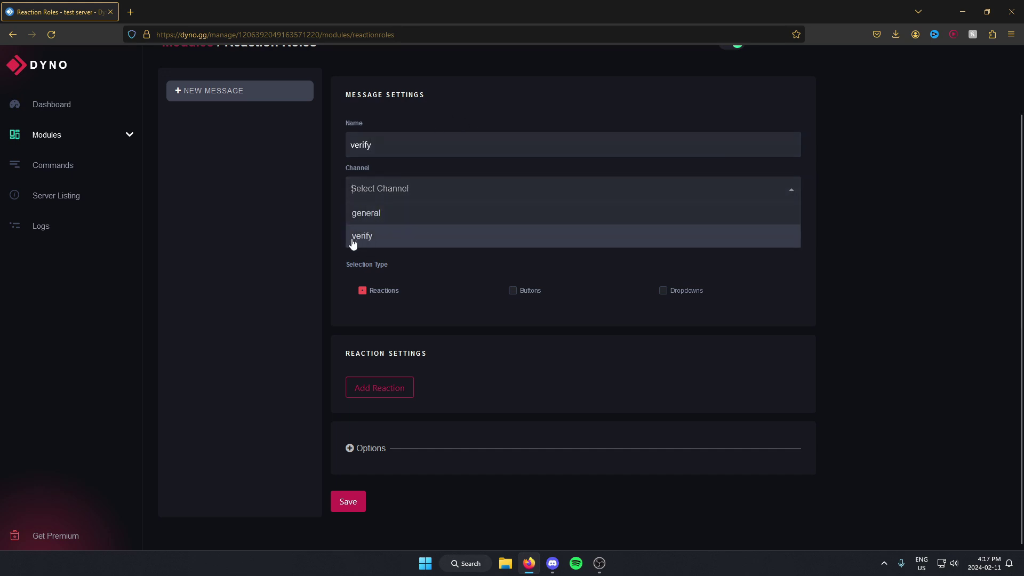
click(392, 239)
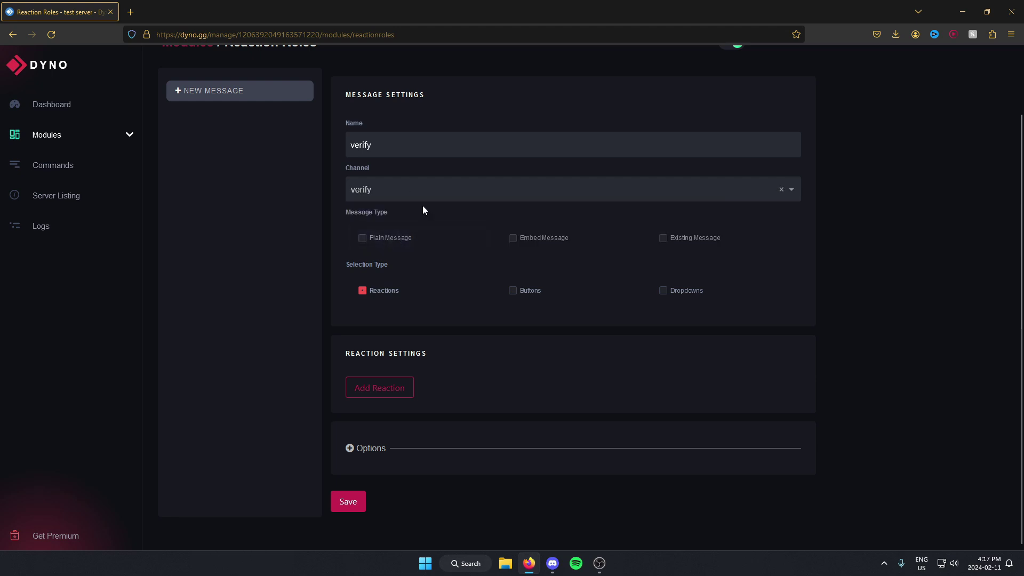
Make it a plain message reading 'React To Verify!' and add one reaction row
click(361, 238)
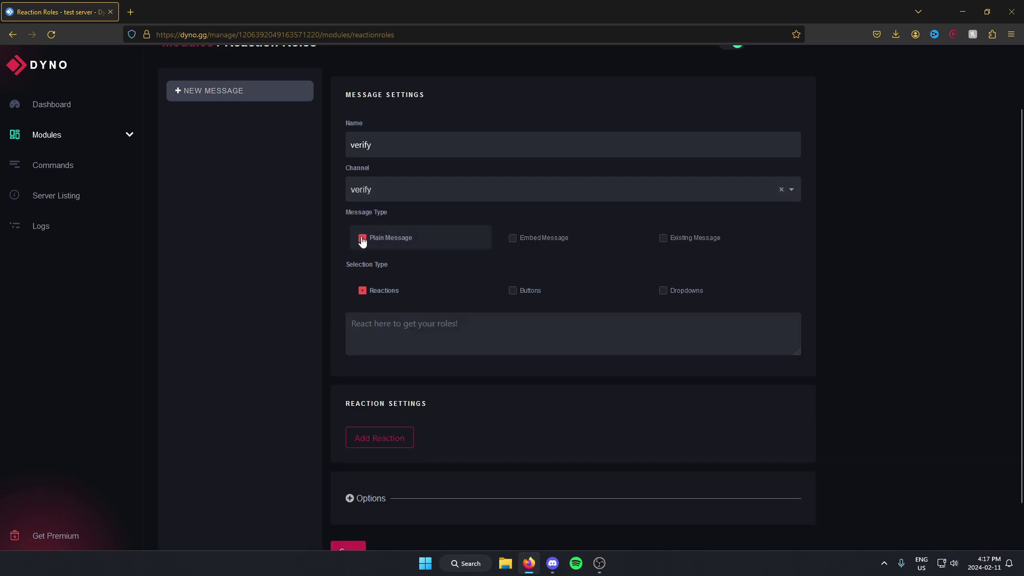
scroll(361, 313, down, 2)
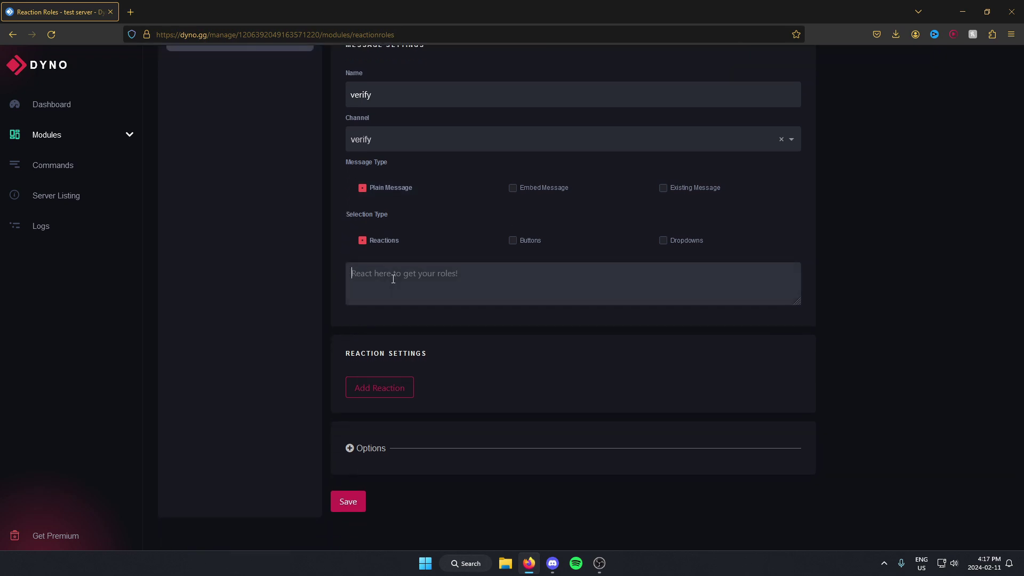
text(React To Verify!)
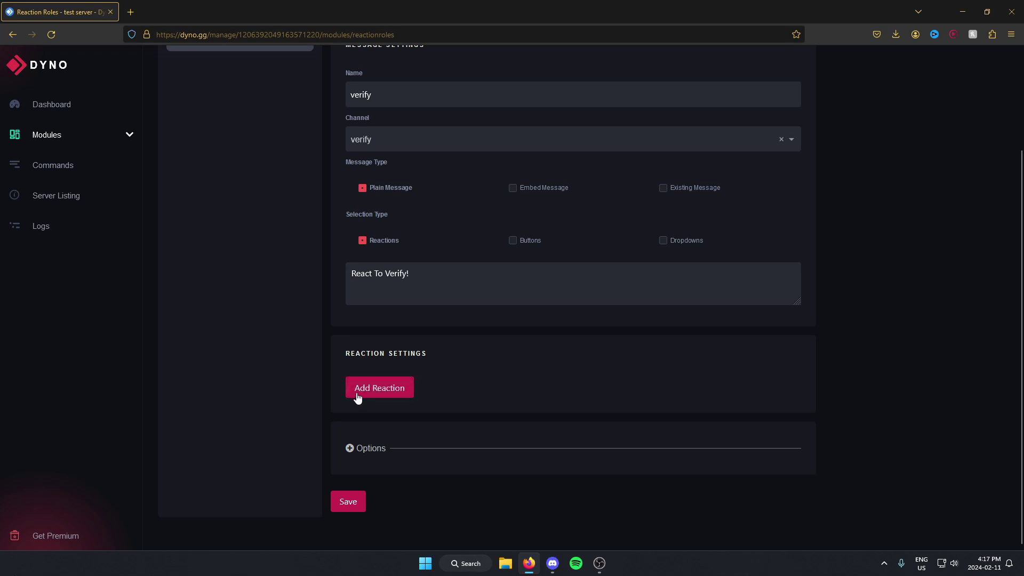
click(392, 393)
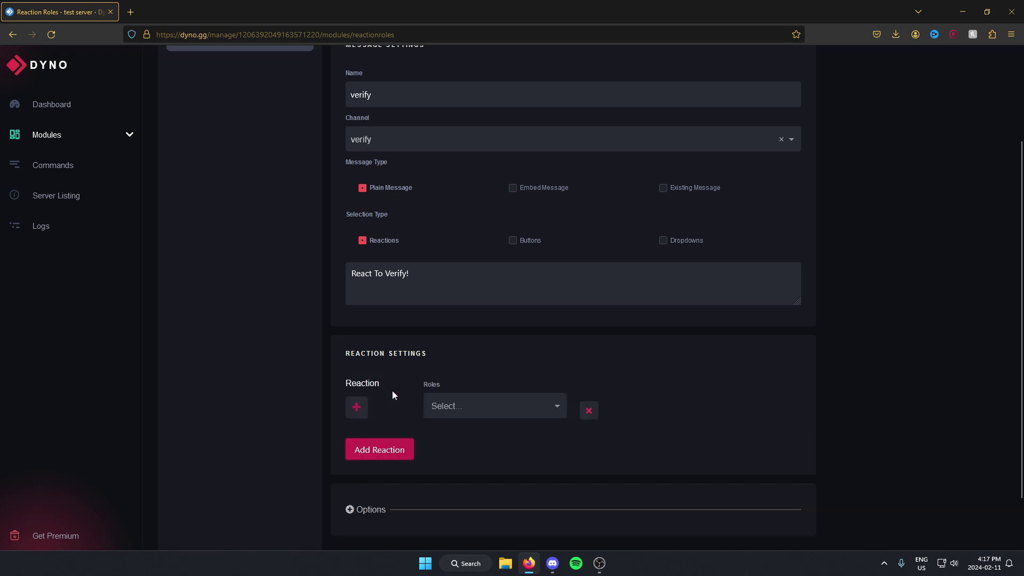
Set the row's reaction emoji to the green ✅ check, found by searching 'check'
scroll(387, 372, down, 2)
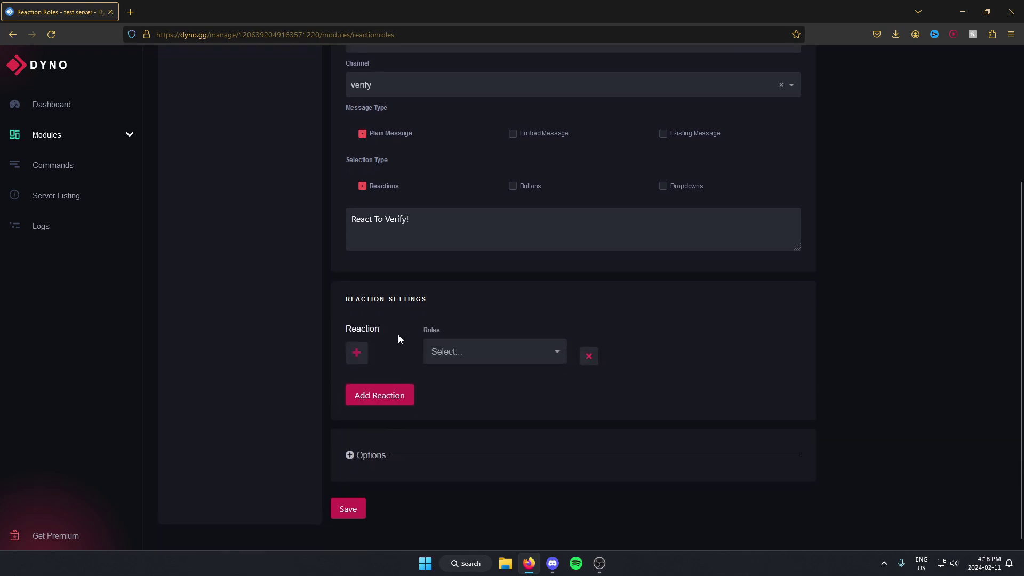
click(356, 356)
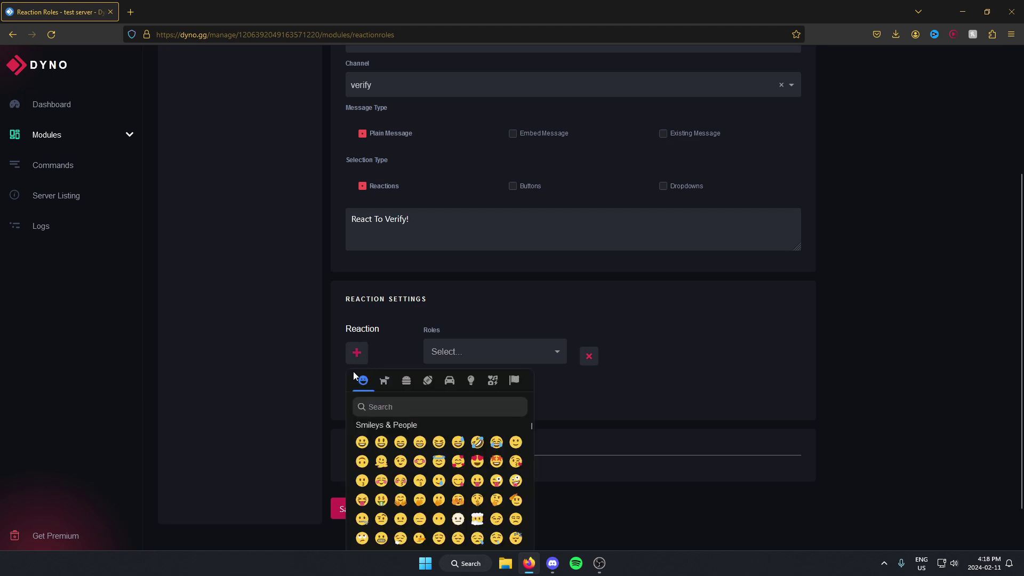
click(381, 406)
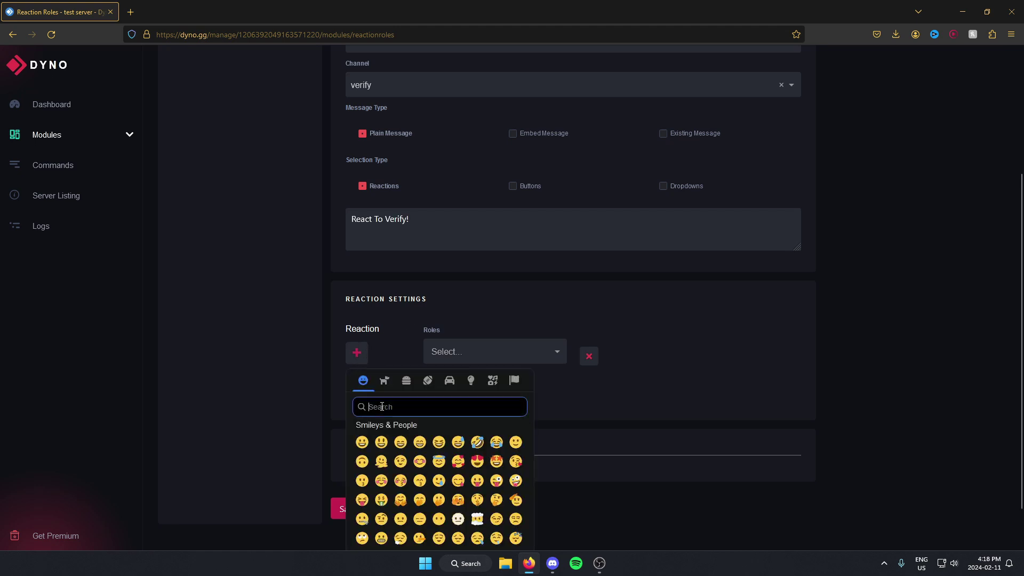
text(check)
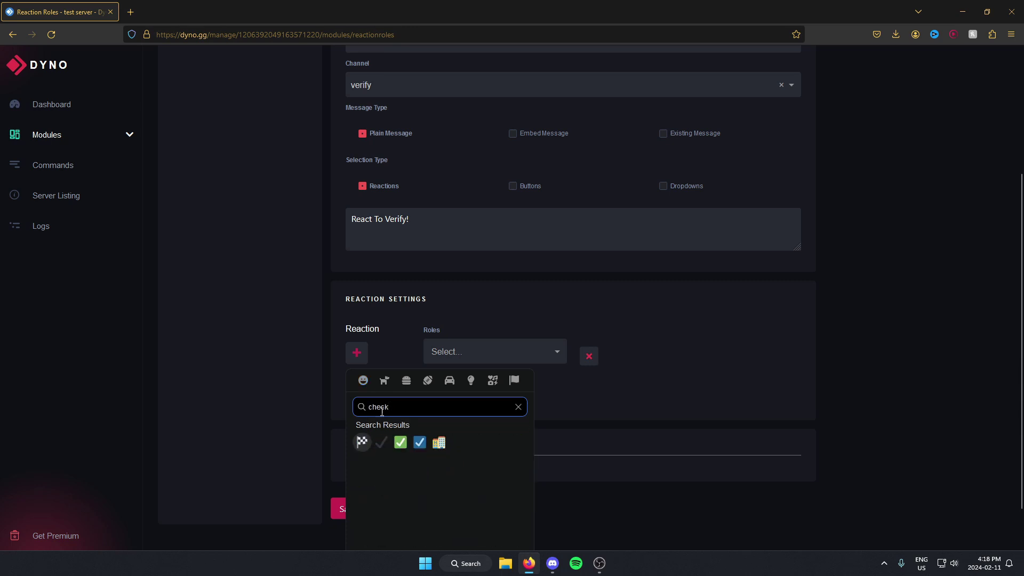
click(400, 442)
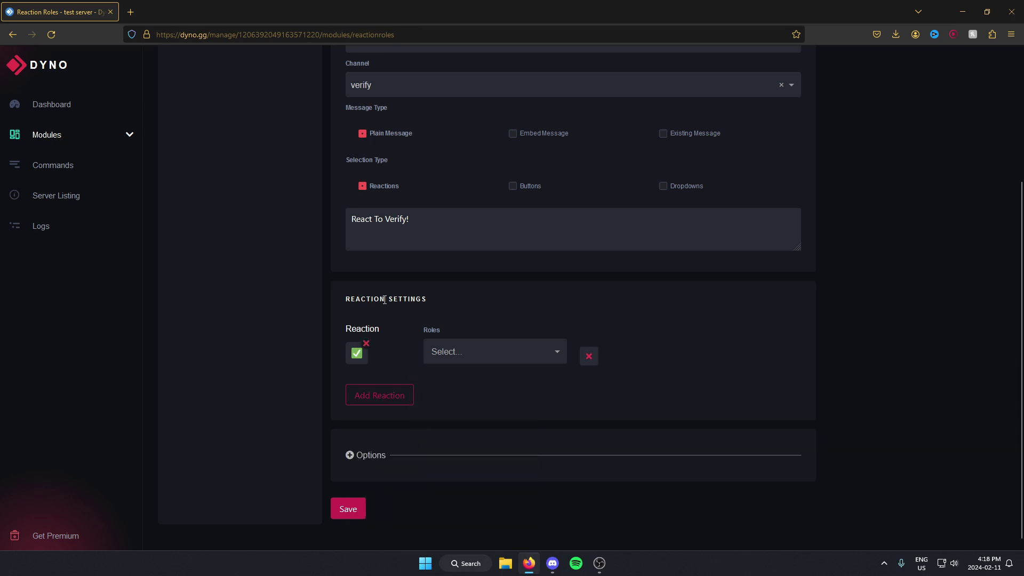
Have the ✅ reaction grant the verified role and save the reaction-role message
click(448, 349)
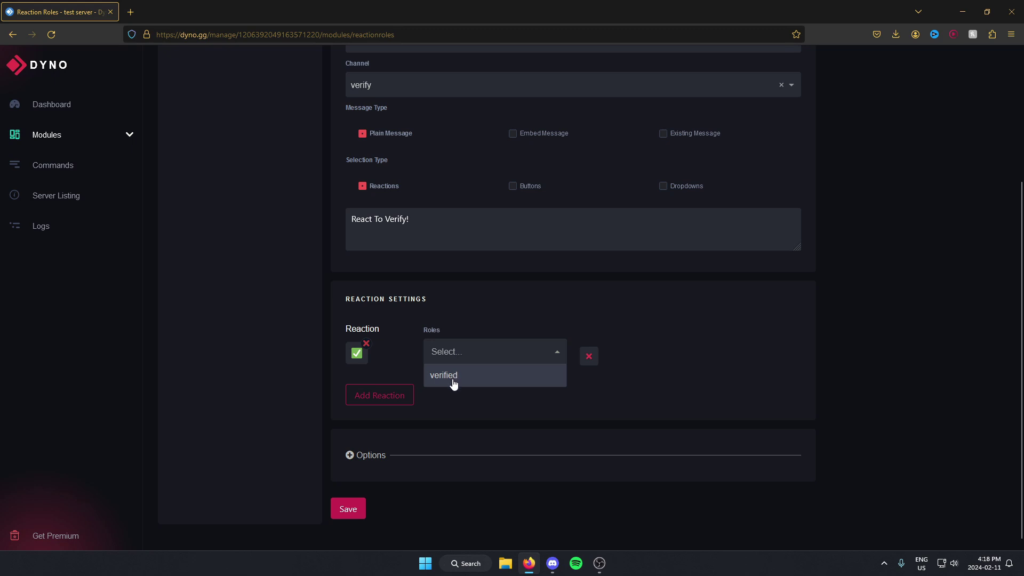
click(453, 383)
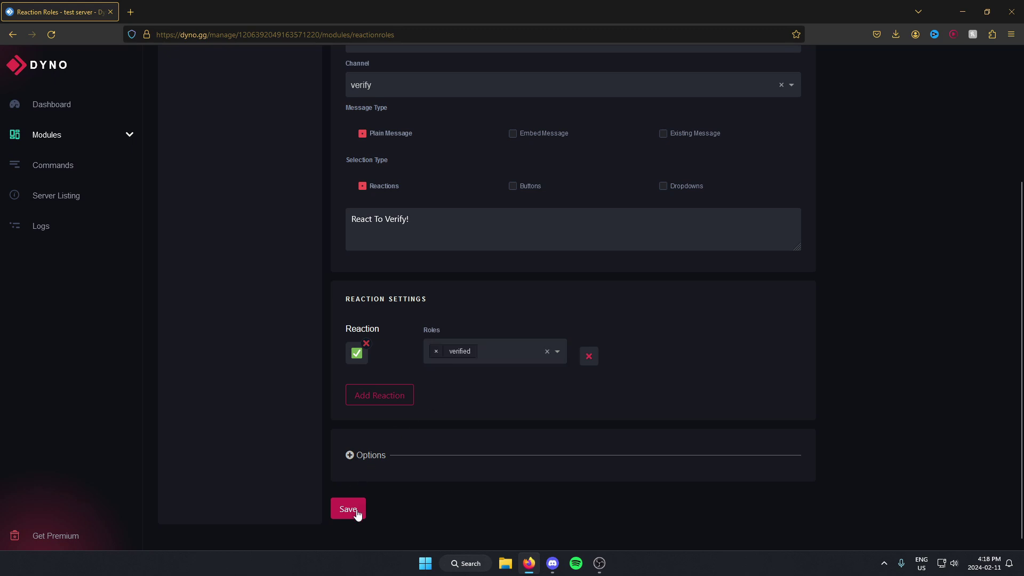
click(356, 515)
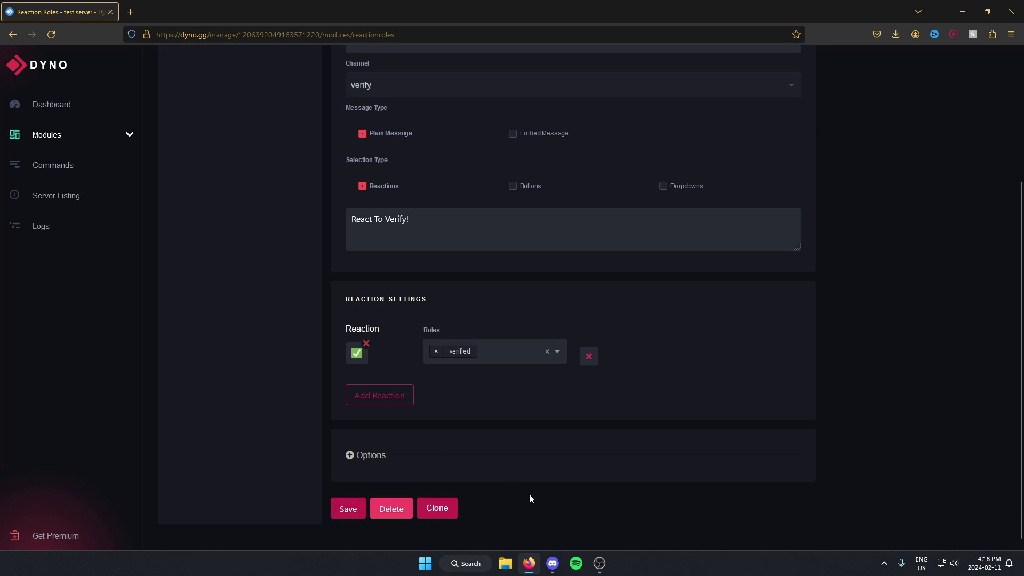
click(552, 563)
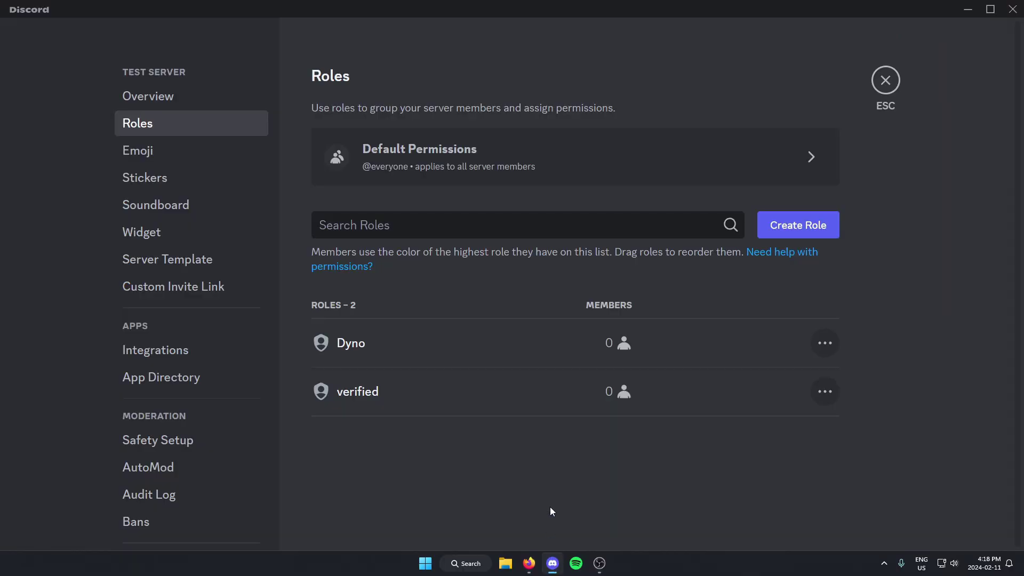
Close Server Settings to get back to the #verify channel
click(886, 83)
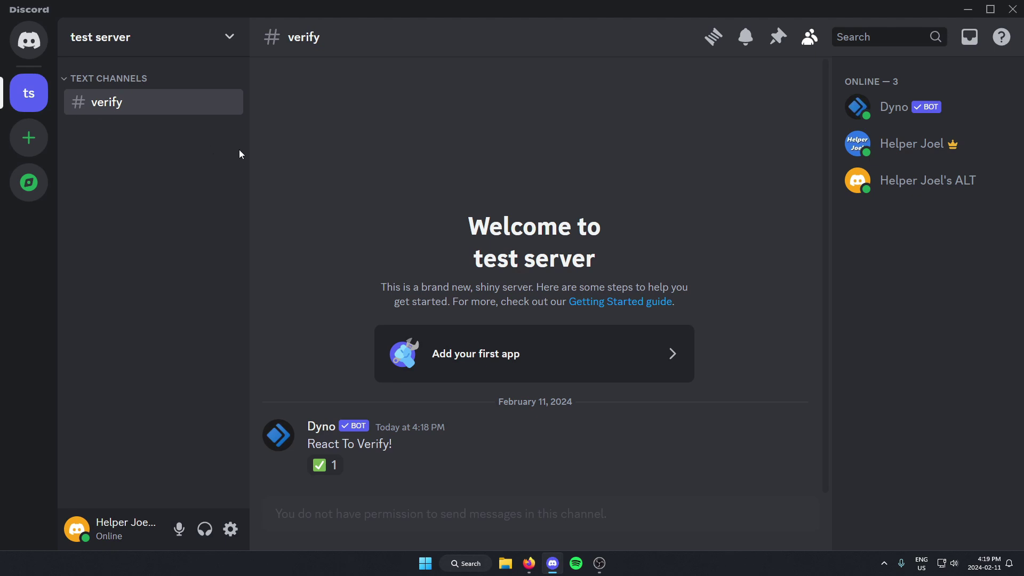
Check the second account's current roles, then react ✅ on Dyno's verify message
click(839, 192)
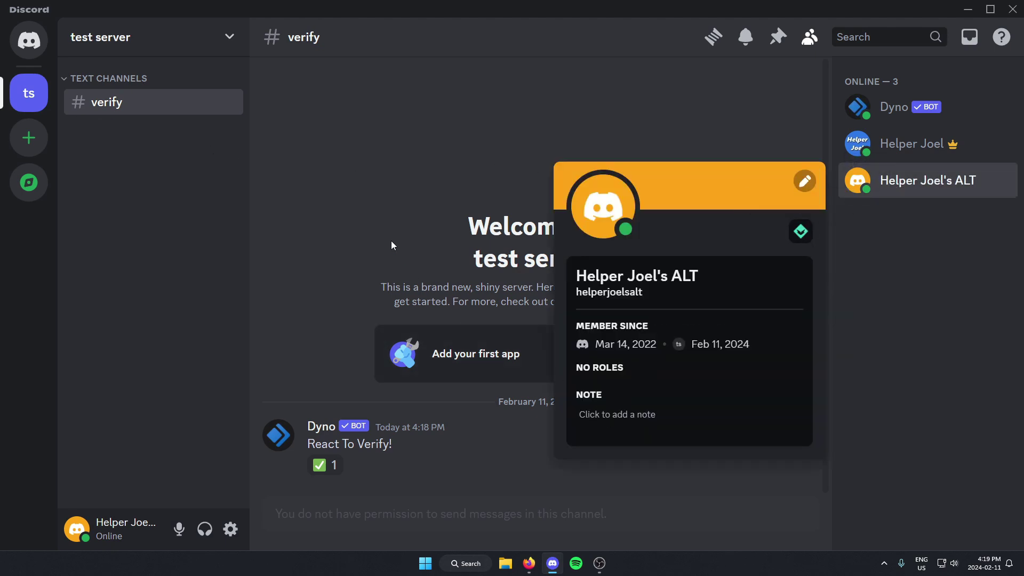
click(377, 228)
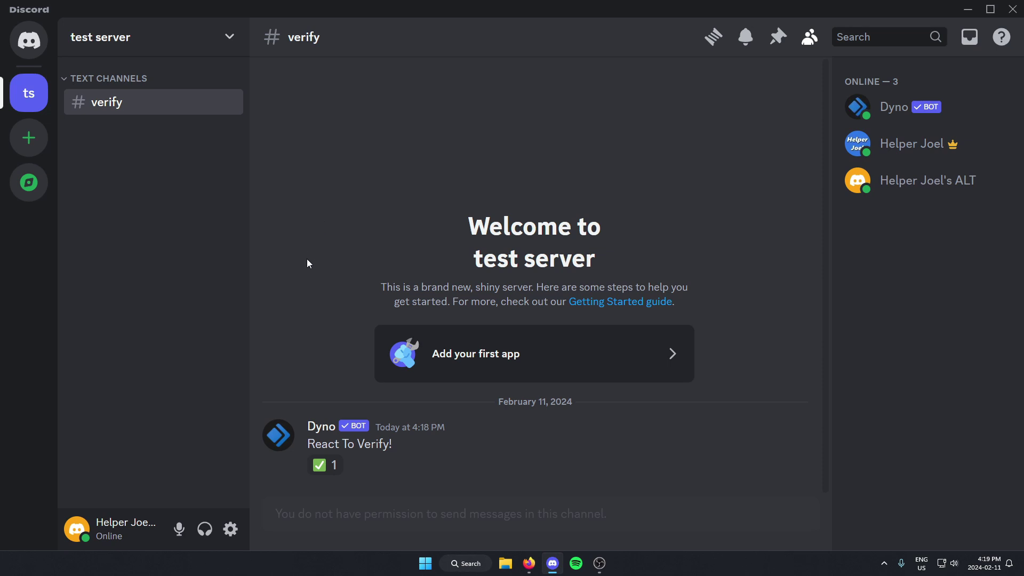
click(325, 468)
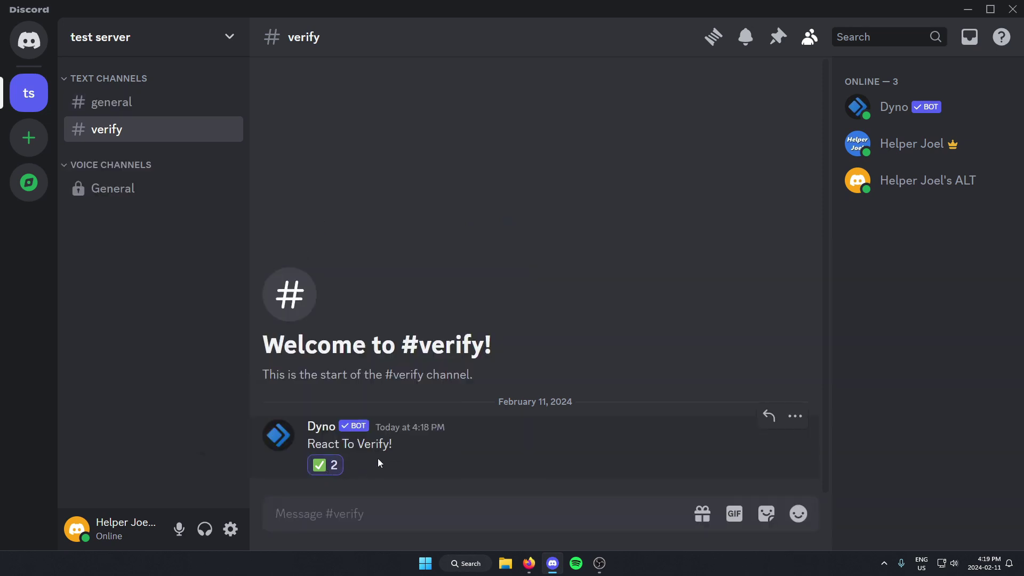
Confirm the account now holds the verified role and open the unlocked #general
click(934, 182)
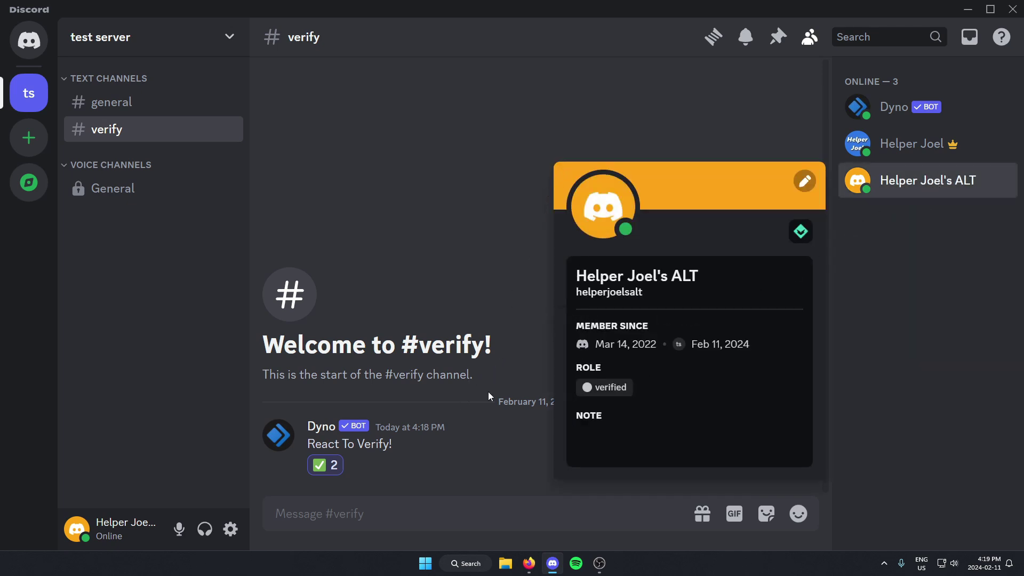
click(515, 305)
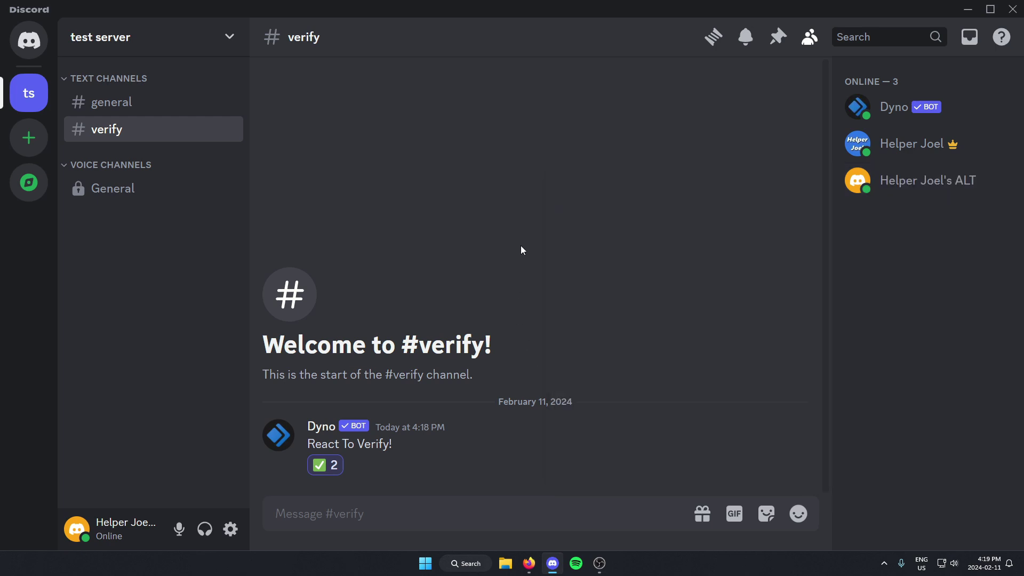
click(120, 106)
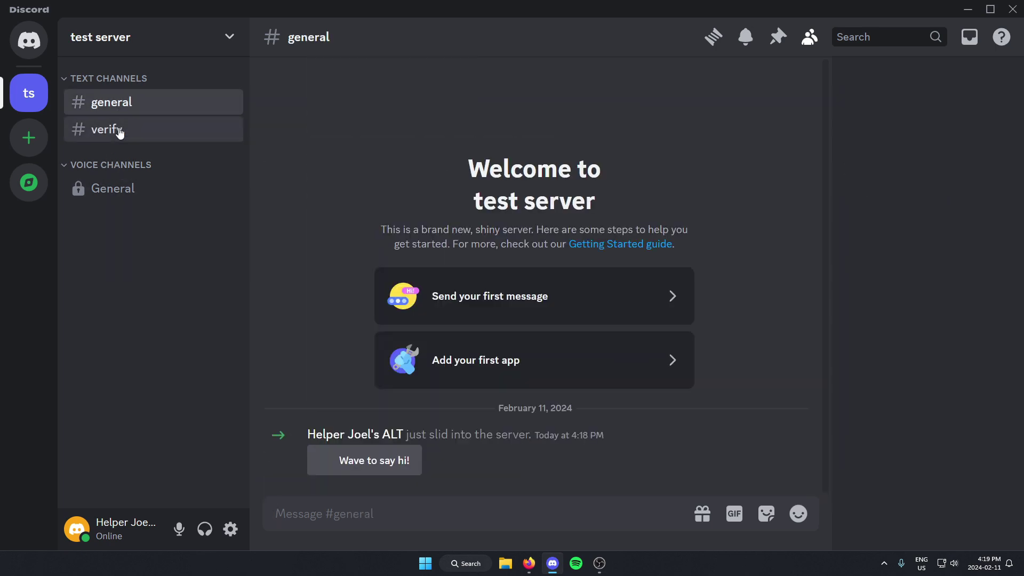